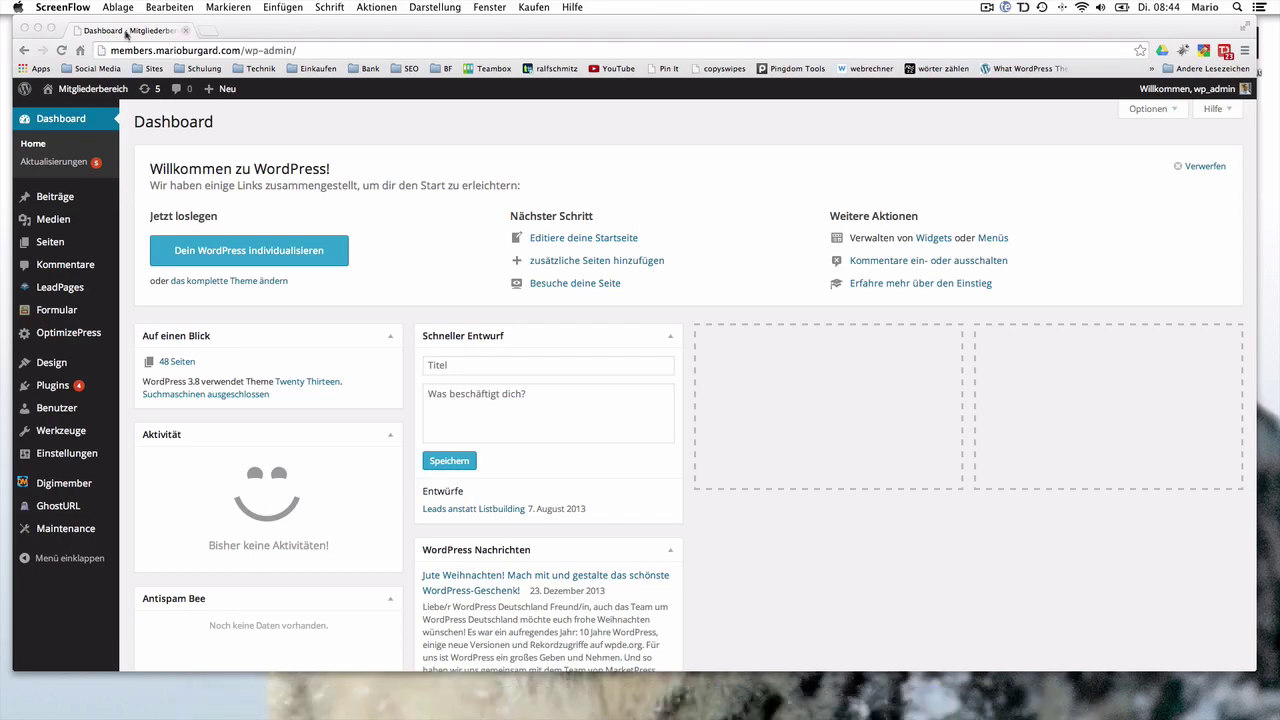
- Enlarge the browser window and open the DigiMember plugin's settings page
left_click(60, 26)
left_click(53, 27)
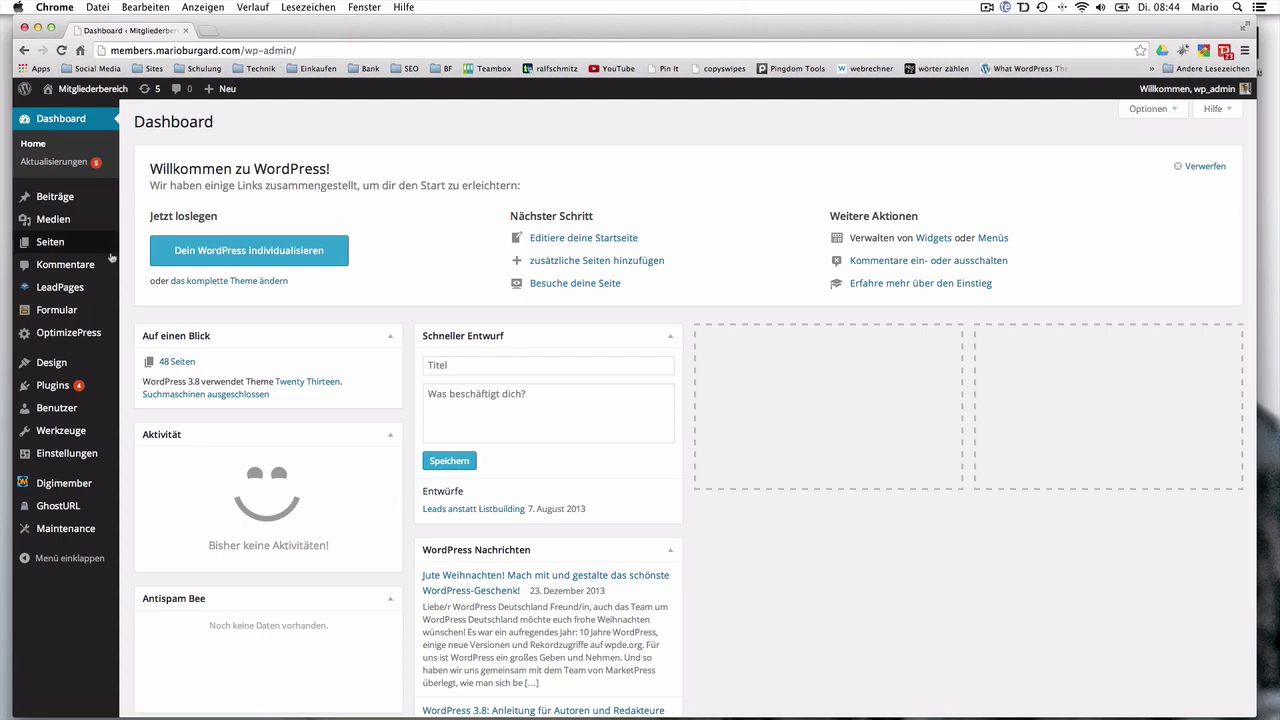
mouse_move(62, 345)
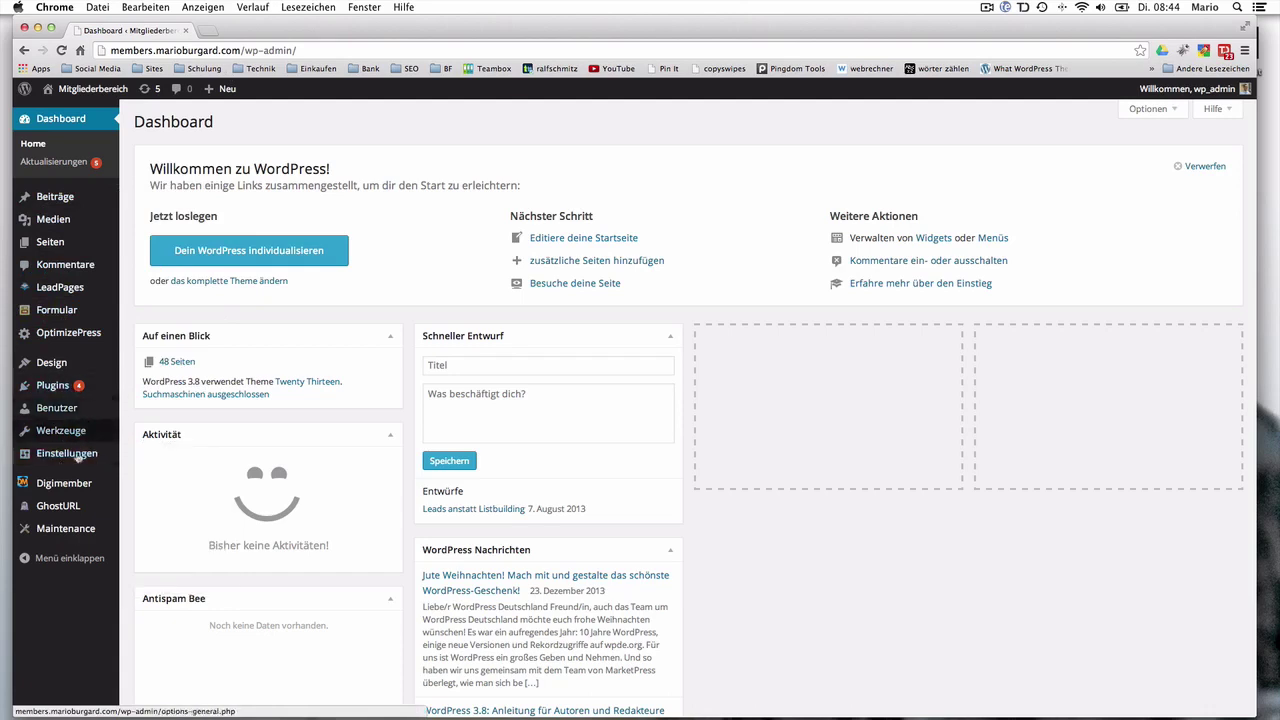
left_click(71, 489)
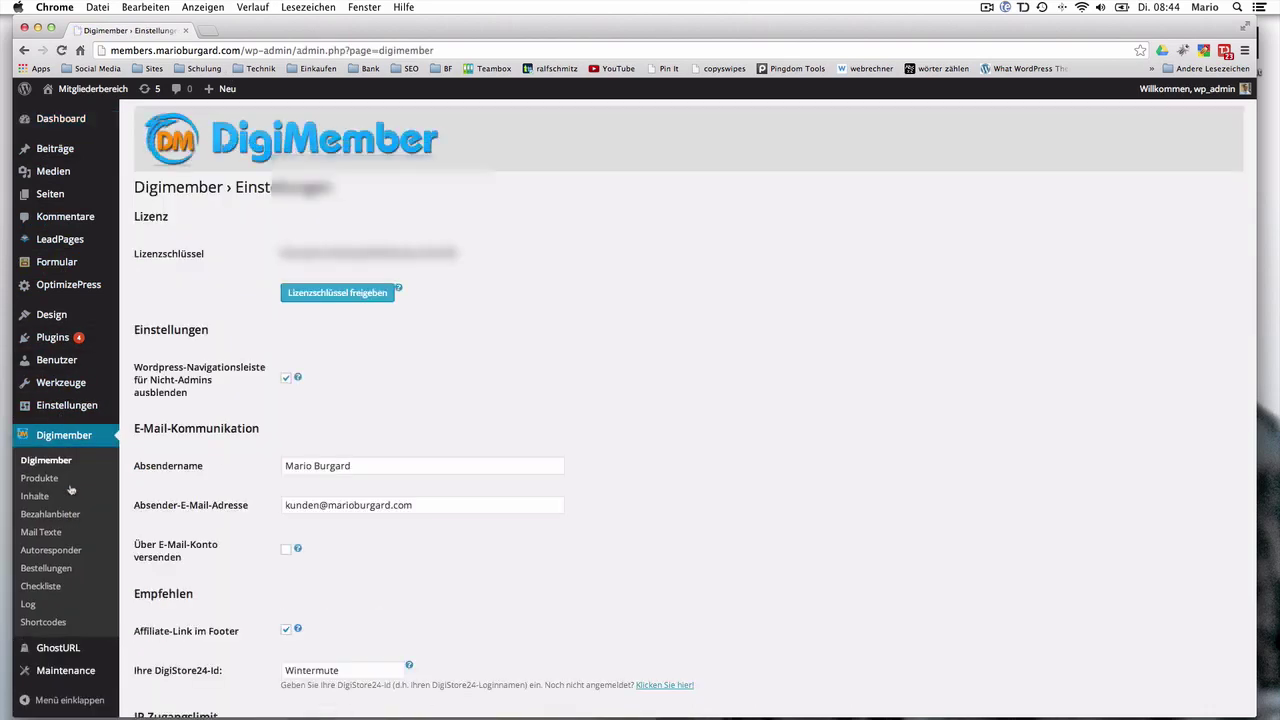
- Look through the DigiMember settings from the licence section down to the support section
scroll(550, 415, "down", 3)
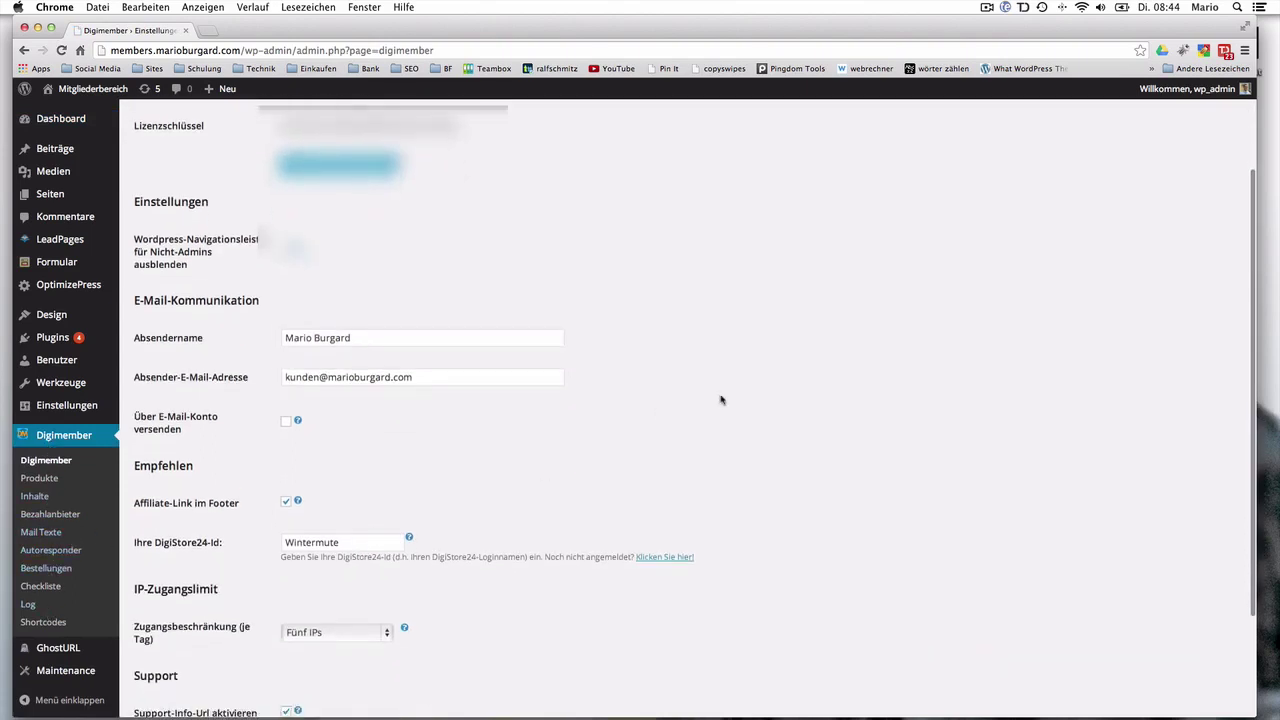
scroll(721, 400, "up", 2)
scroll(721, 400, "up", 1)
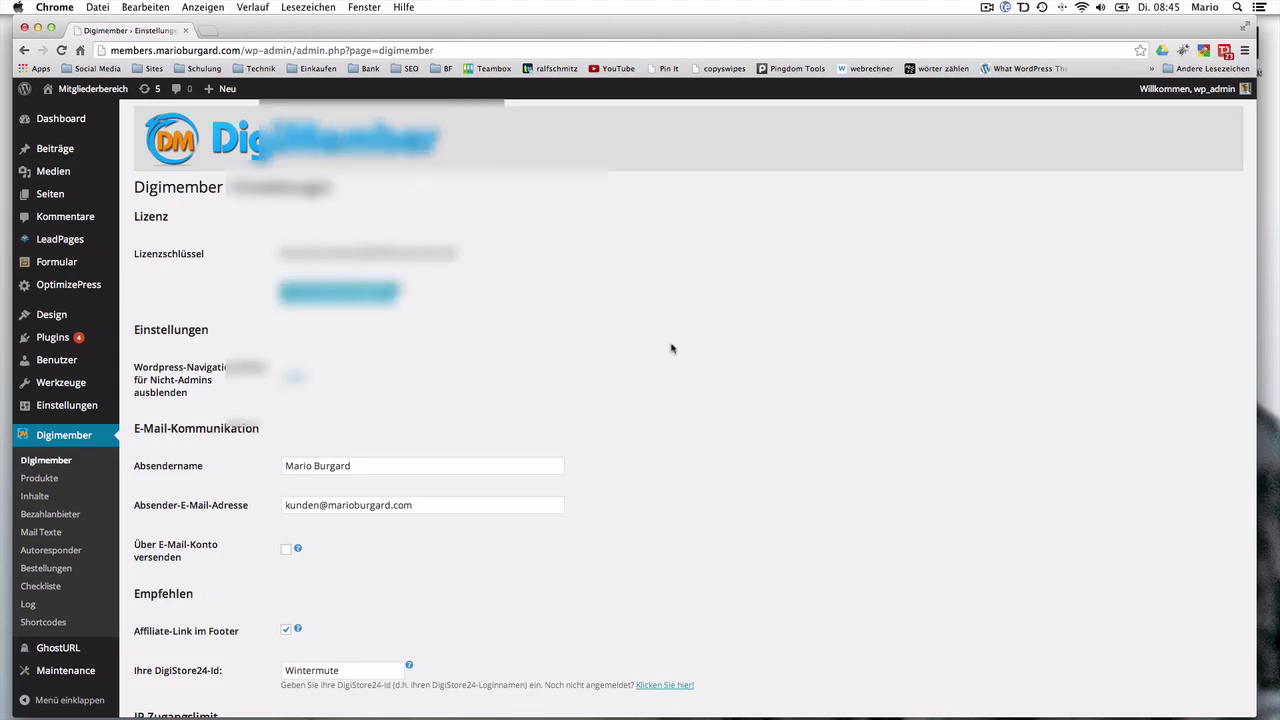
scroll(730, 388, "down", 3)
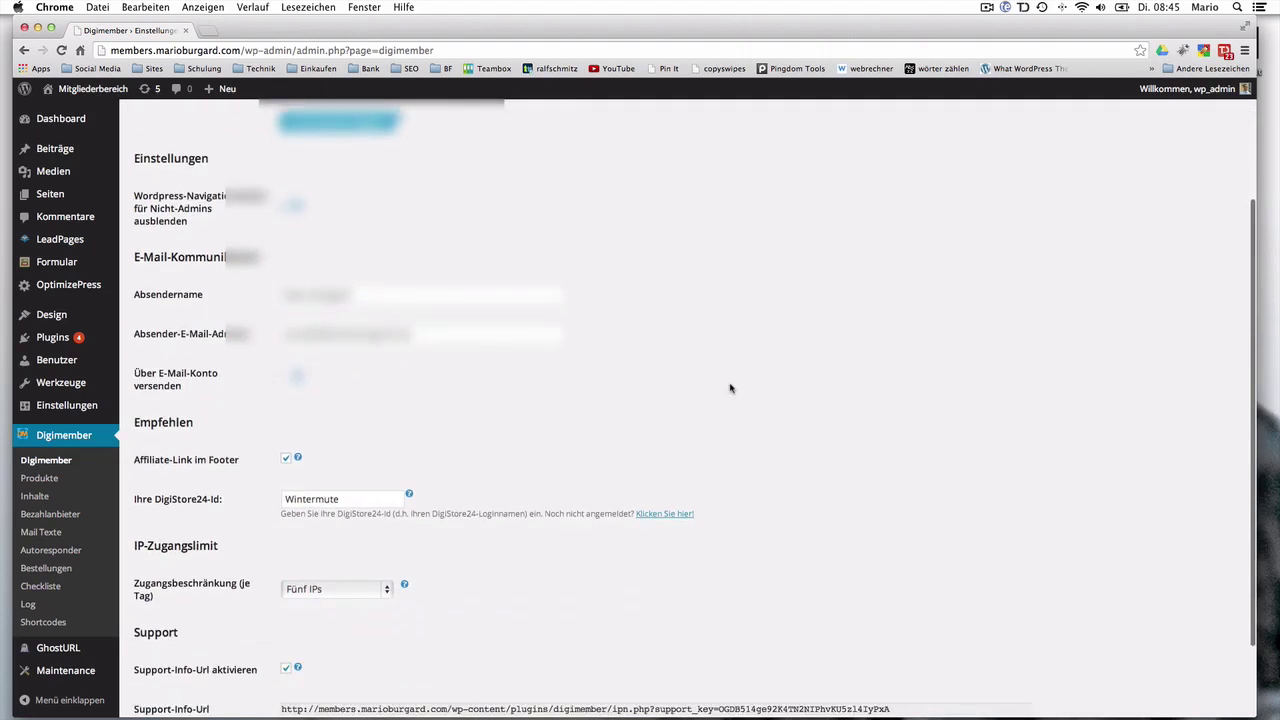
scroll(730, 388, "up", 2)
scroll(730, 388, "down", 1)
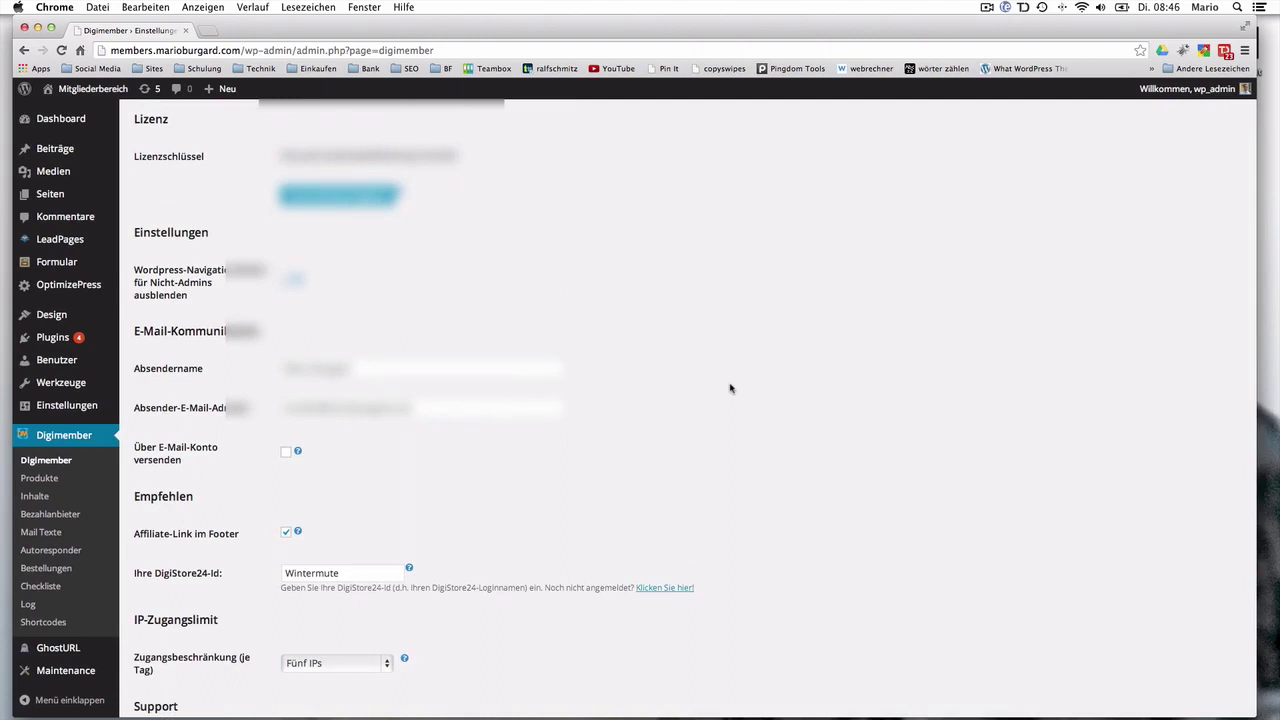
- Open the Mitgliederbereich site's home page in a new tab and switch to it
right_click(117, 95)
left_click(118, 97)
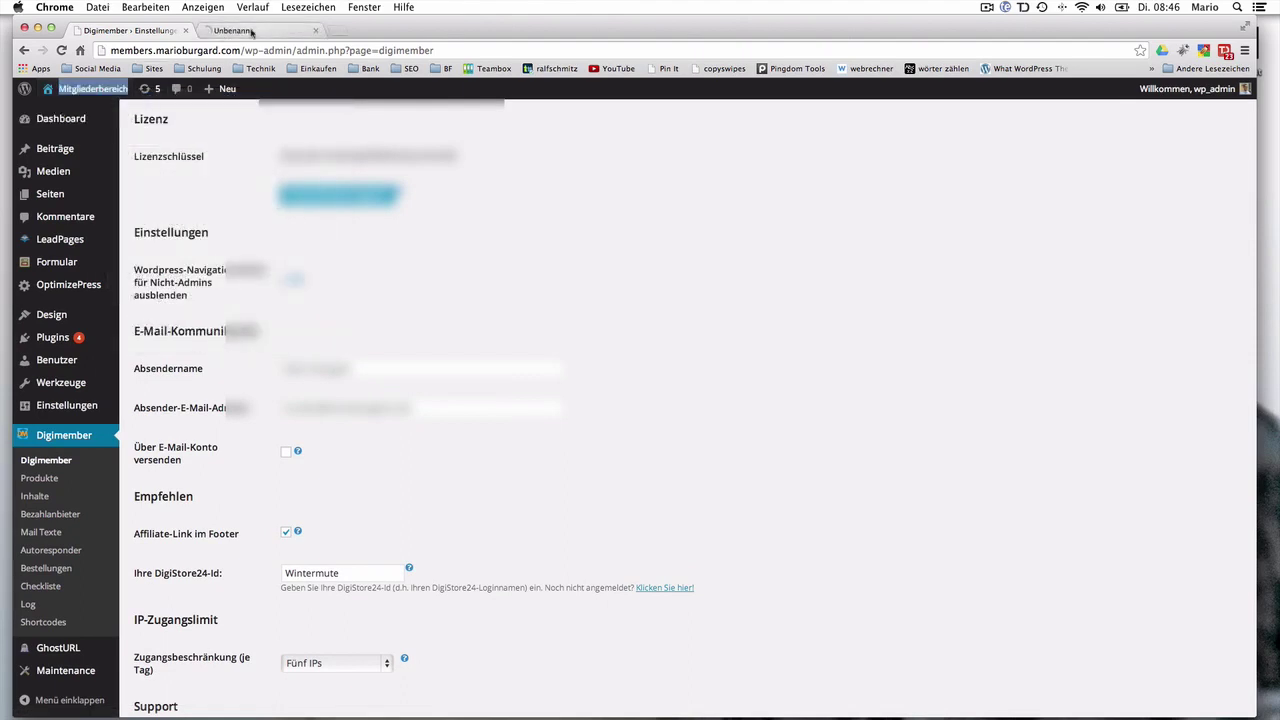
key("ctrl+Tab")
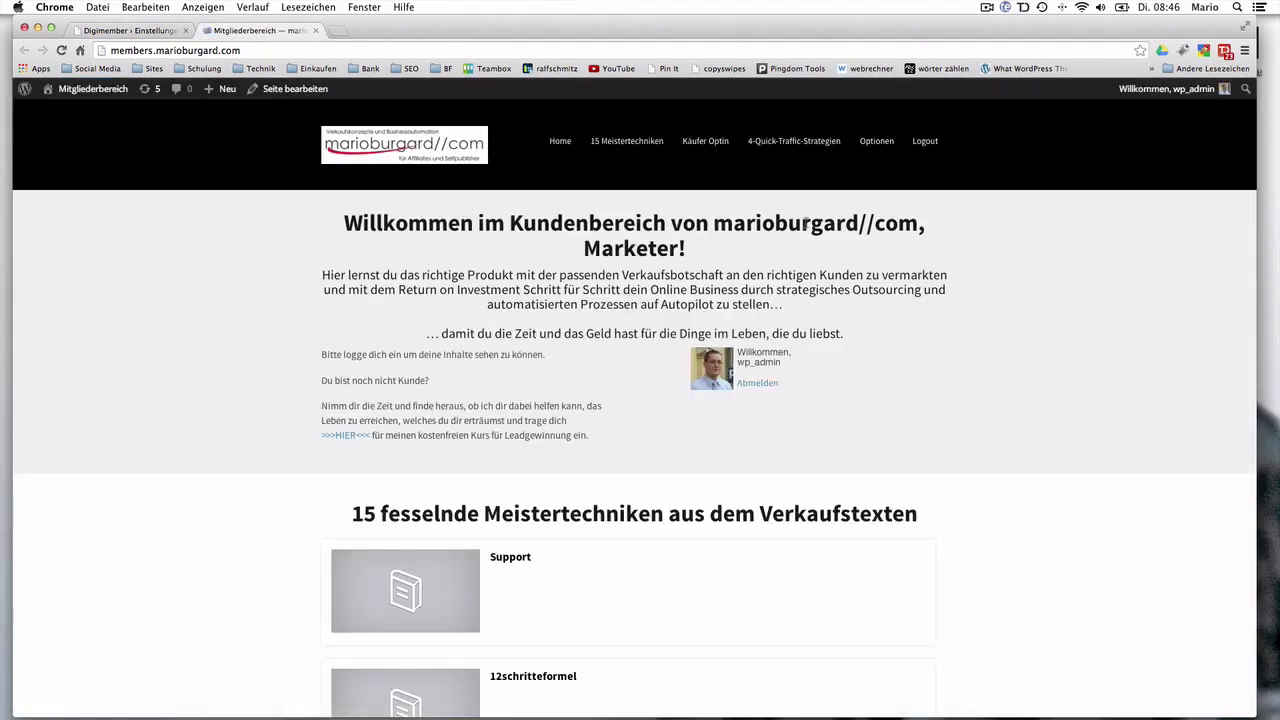
- Open the Käufer Optin course page and examine its start video and list of course contents
left_click(702, 152)
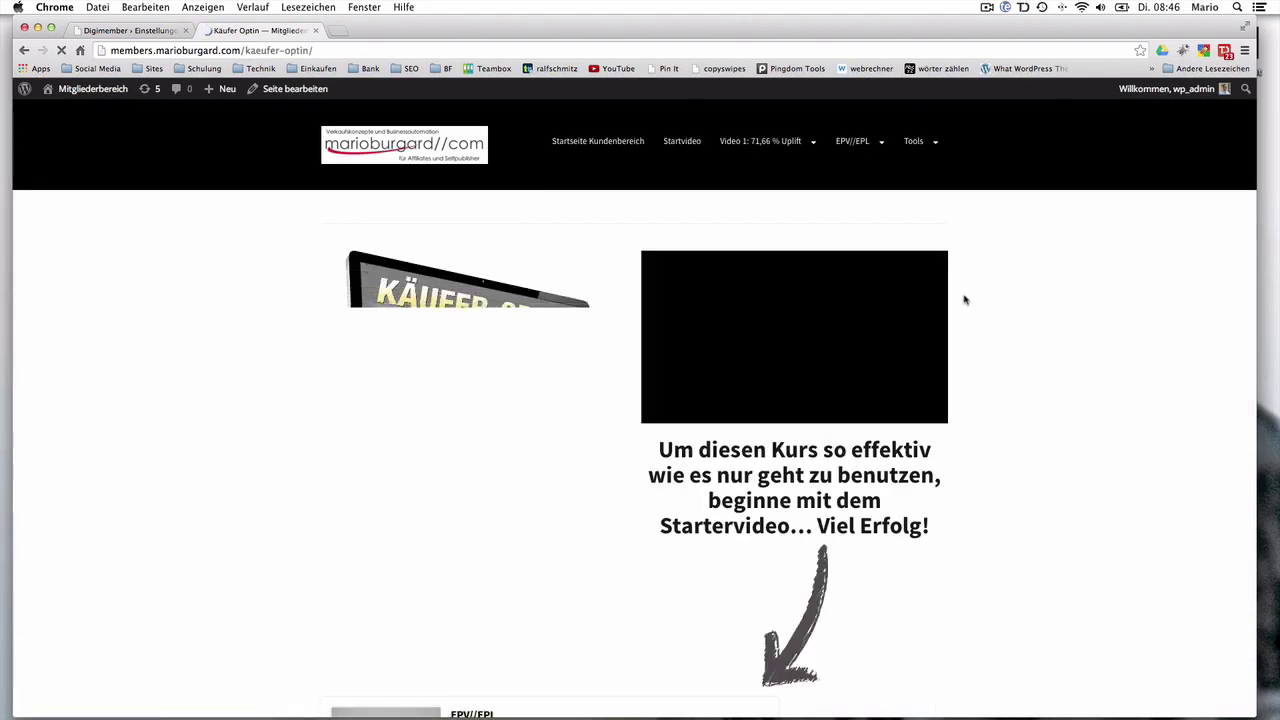
scroll(965, 300, "down", 3)
scroll(965, 300, "down", 3)
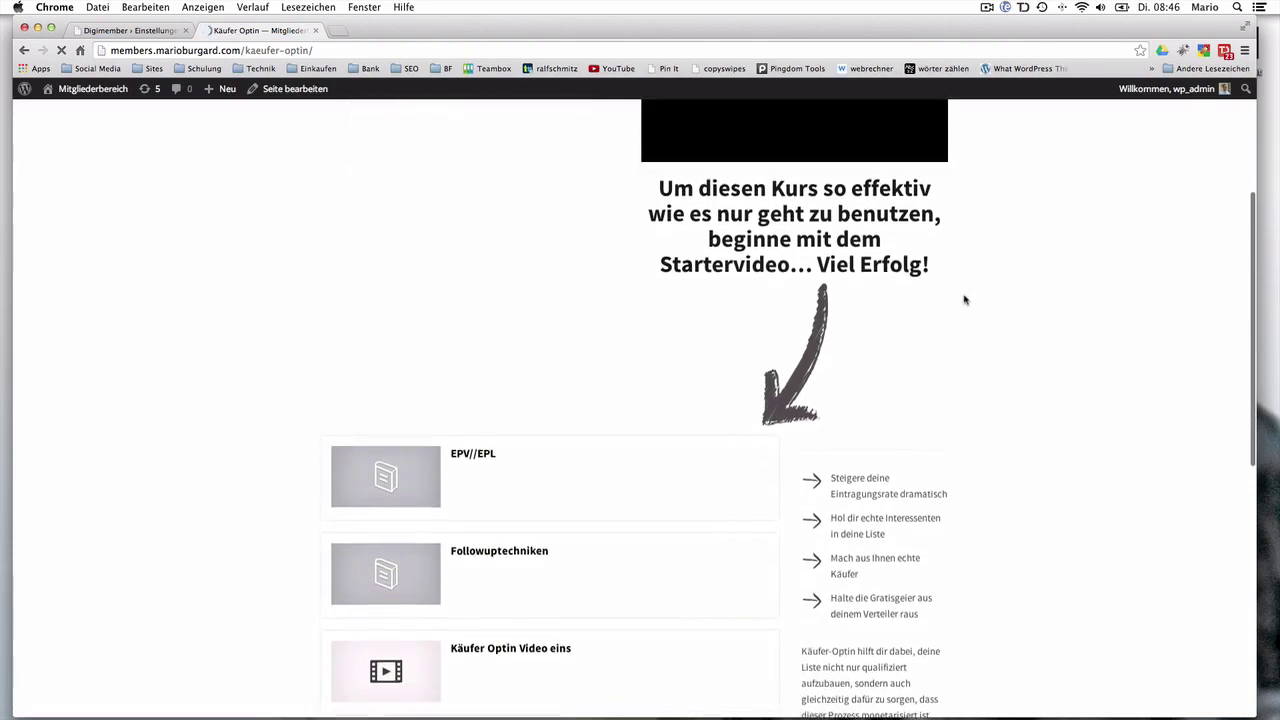
scroll(965, 300, "down", 5)
scroll(965, 300, "down", 3)
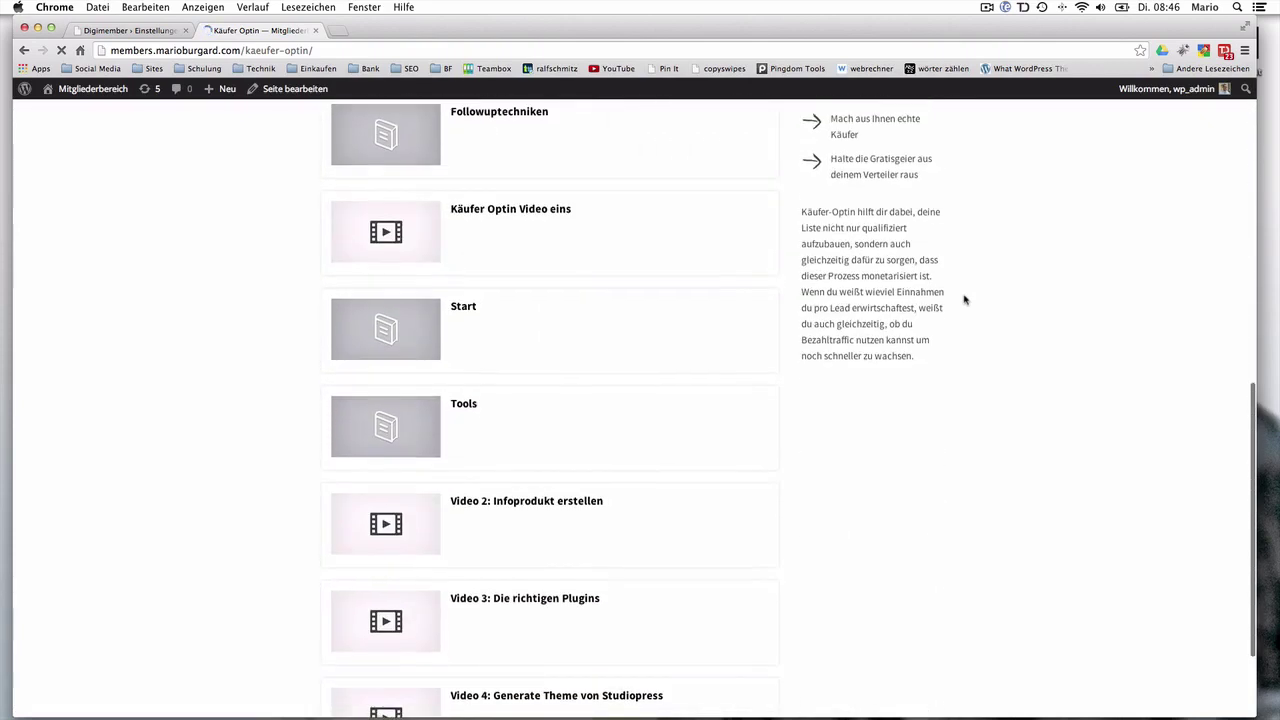
scroll(965, 300, "down", 2)
scroll(965, 300, "up", 6)
scroll(965, 300, "up", 8)
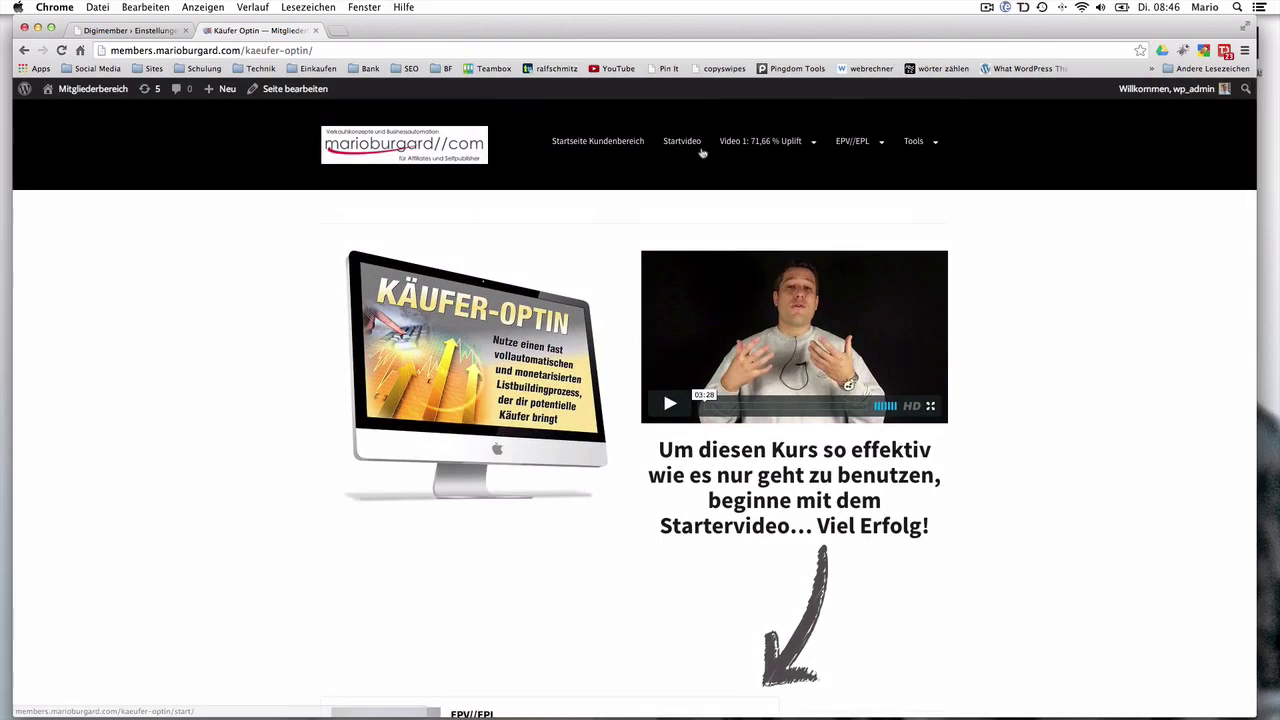
- View the 4-Quick-Traffic-Strategien page from the customer area's home page and close the site's tab
left_click(582, 147)
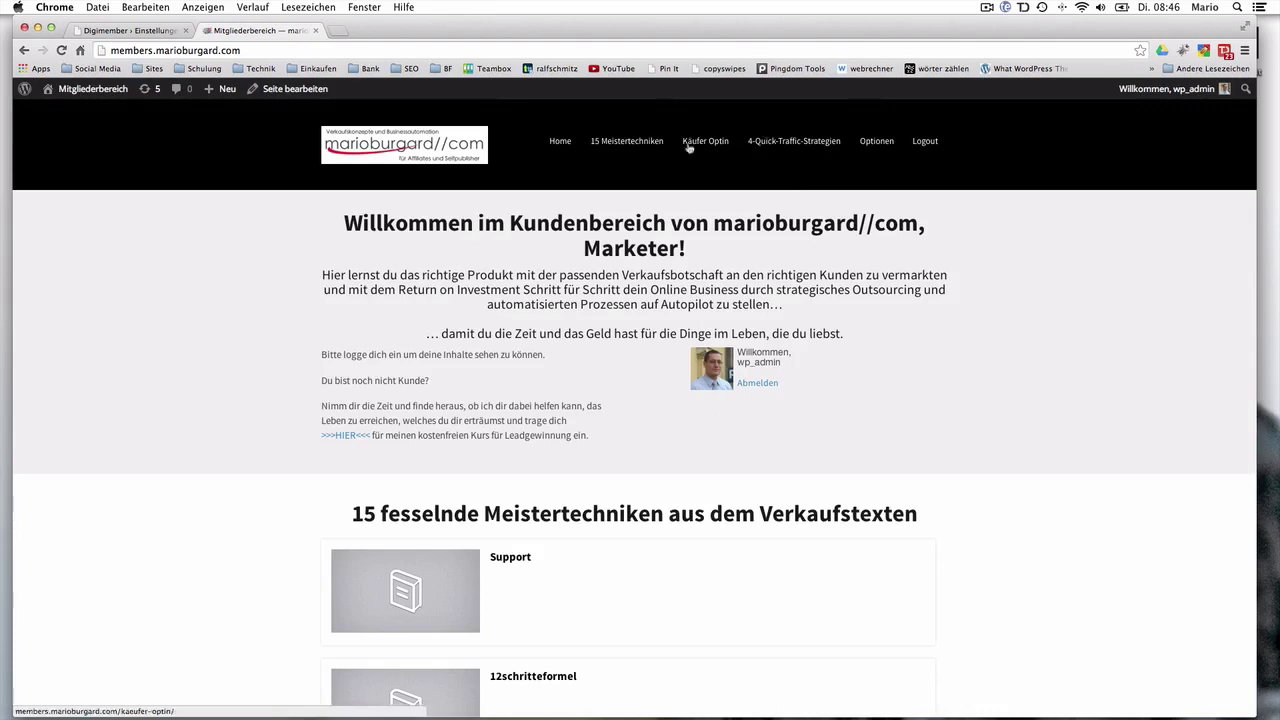
left_click(779, 143)
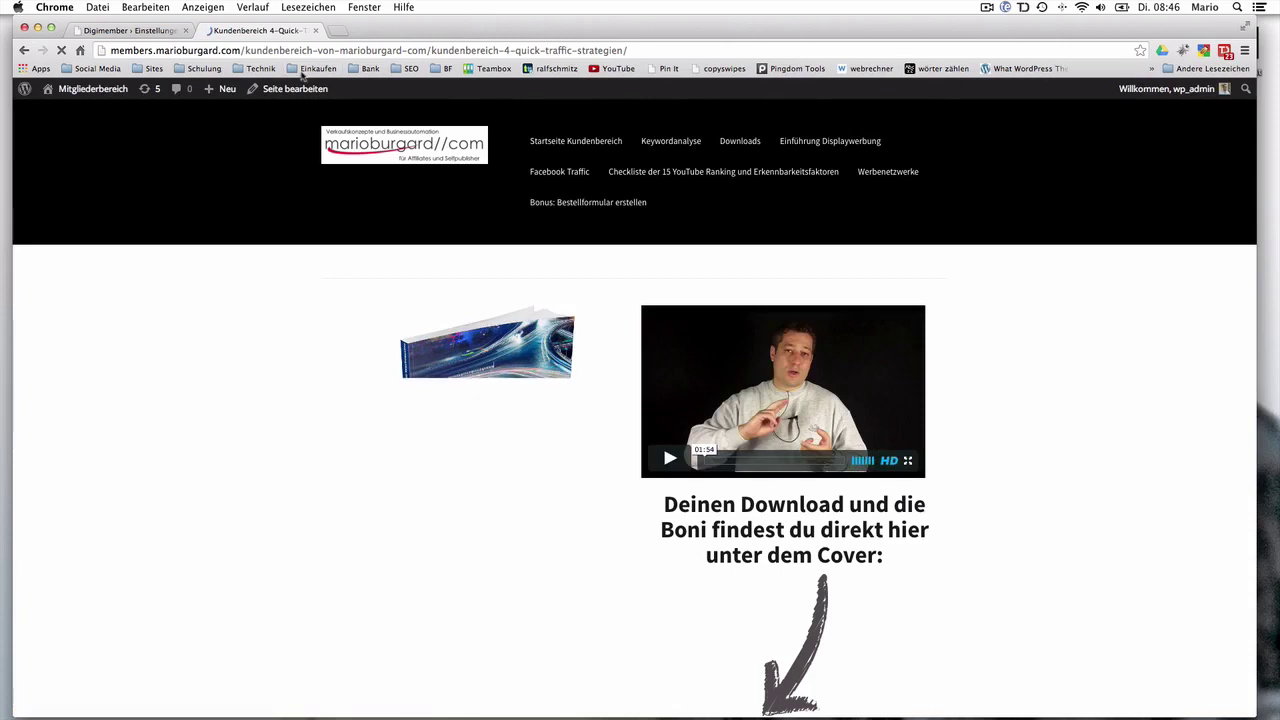
key("super+w")
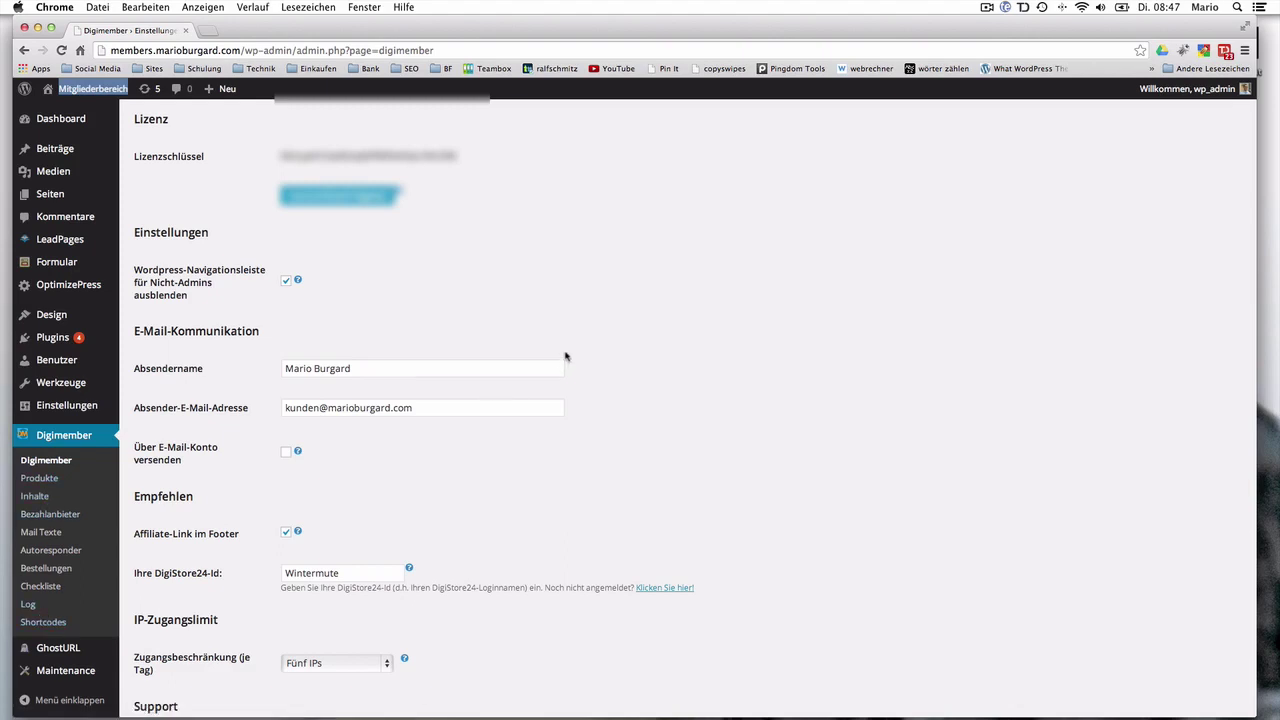
- Examine the DigiMember e-mail, referral, IP access limit and support settings together with their help texts
scroll(566, 350, "down", 3)
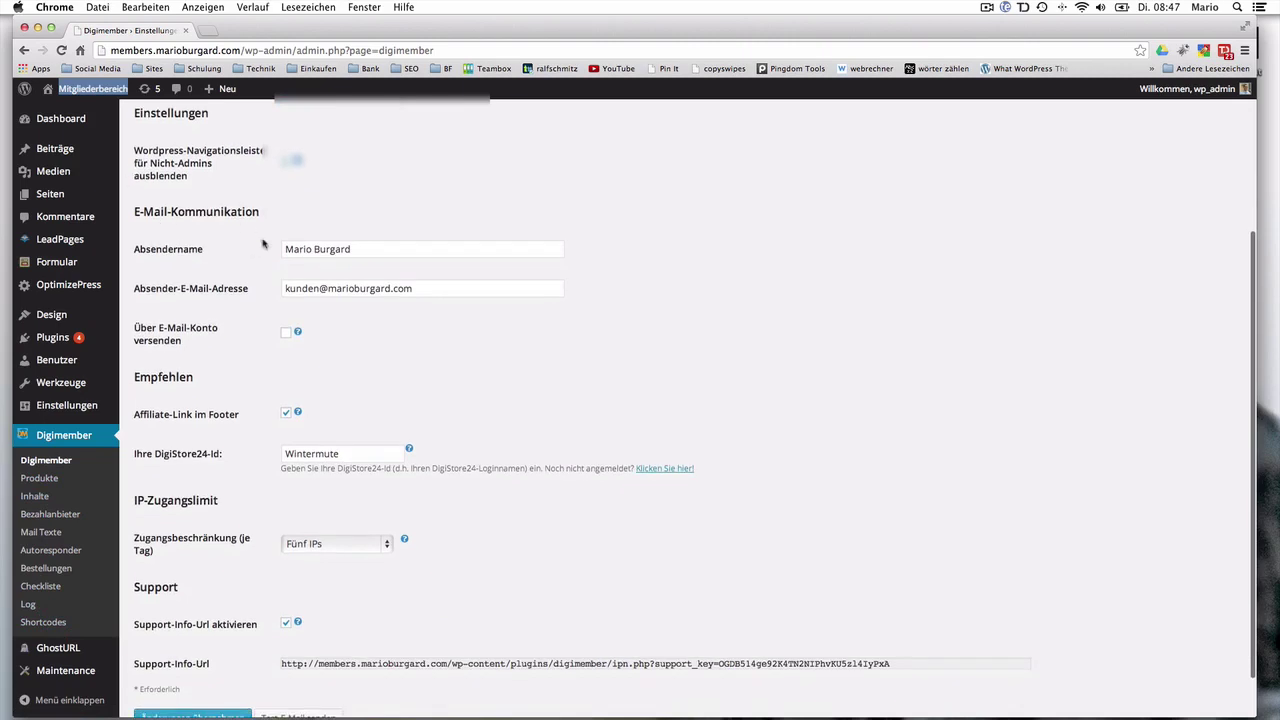
scroll(502, 257, "down", 1)
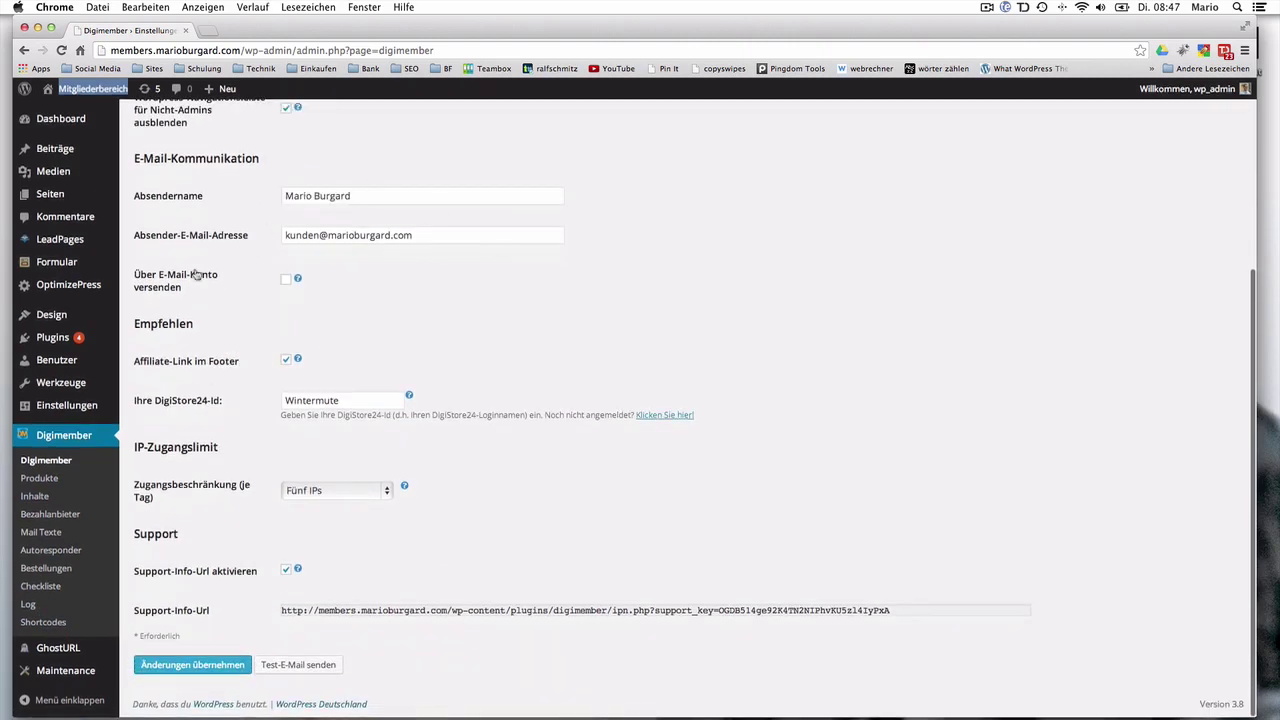
mouse_move(302, 287)
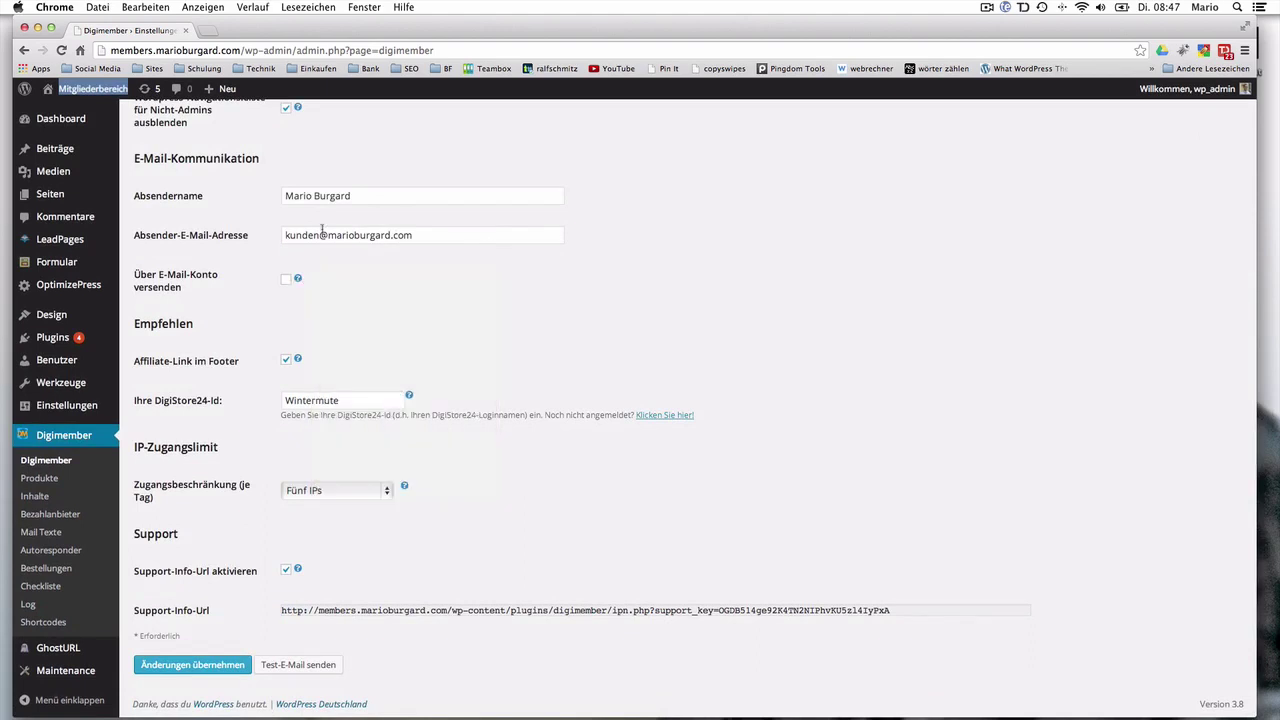
left_click_drag(428, 236, 323, 290)
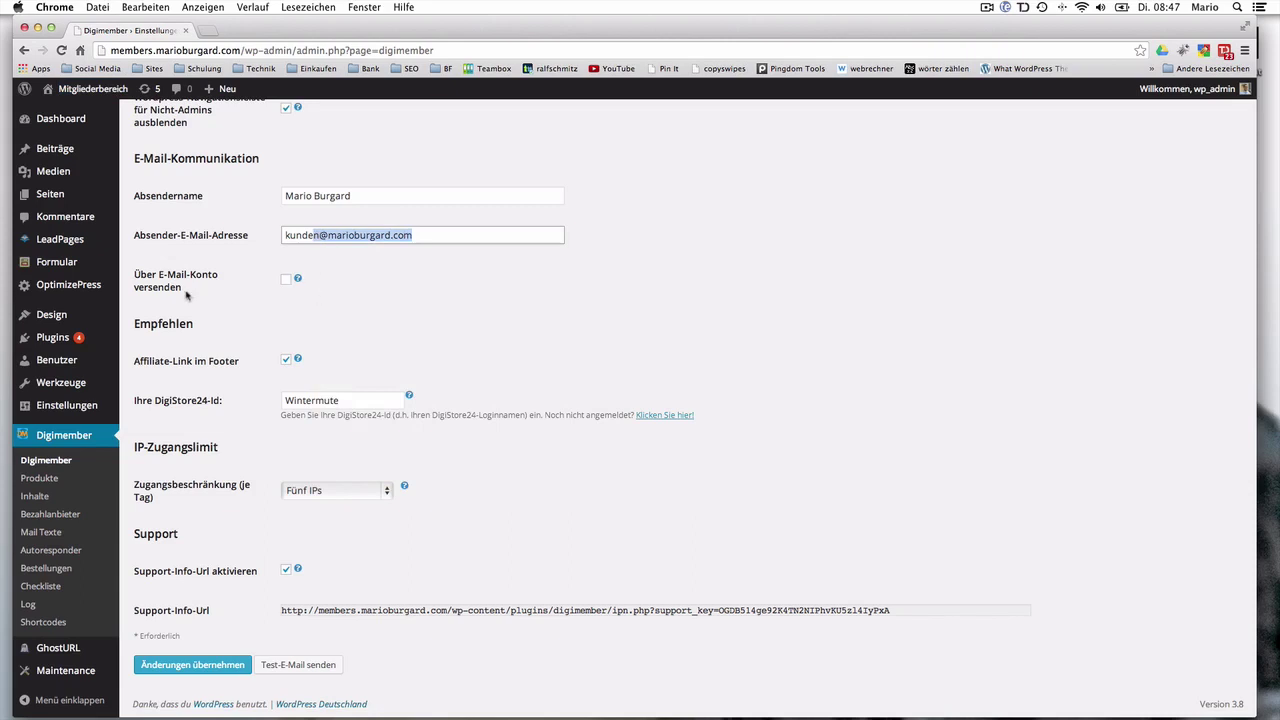
left_click(263, 268)
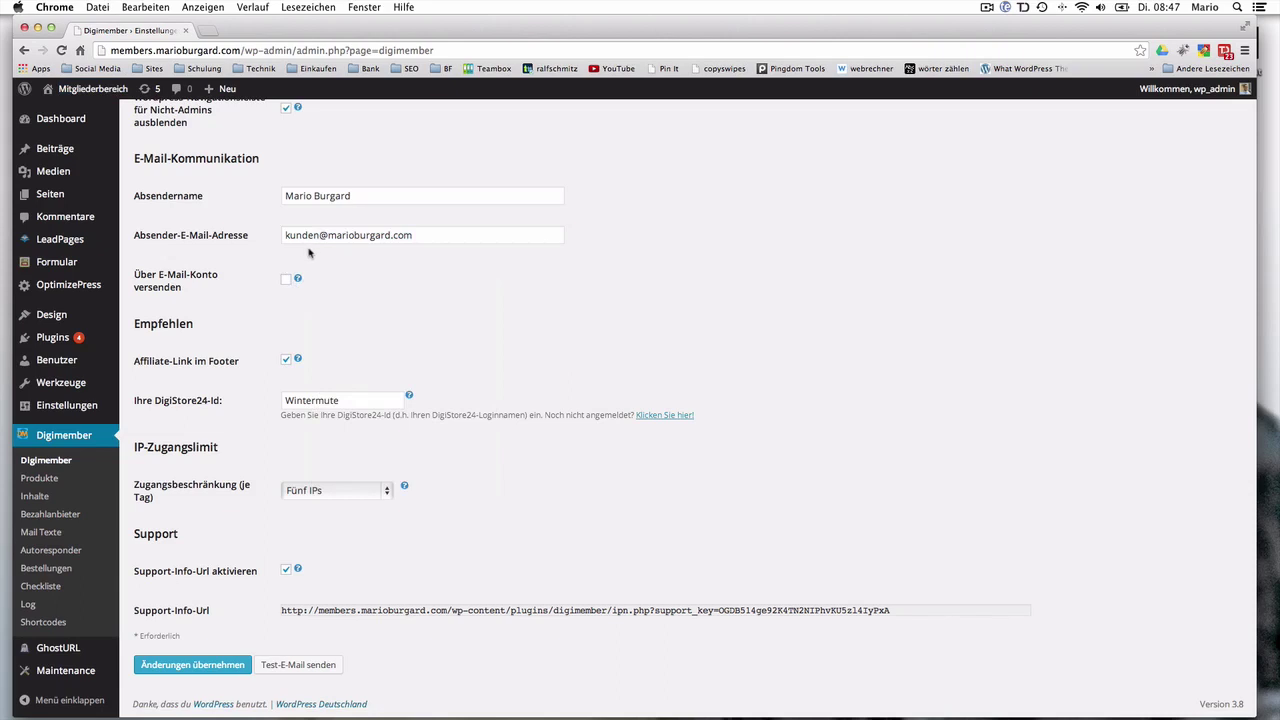
scroll(309, 253, "down", 2)
mouse_move(298, 280)
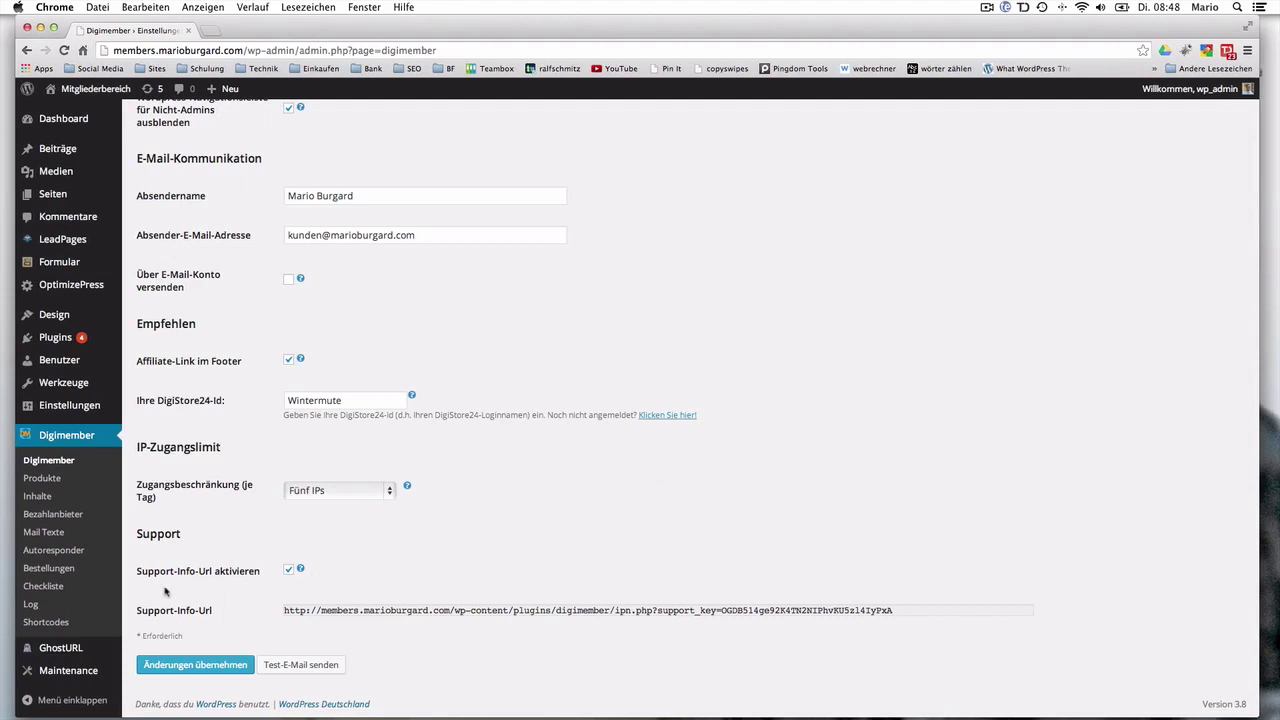
mouse_move(302, 569)
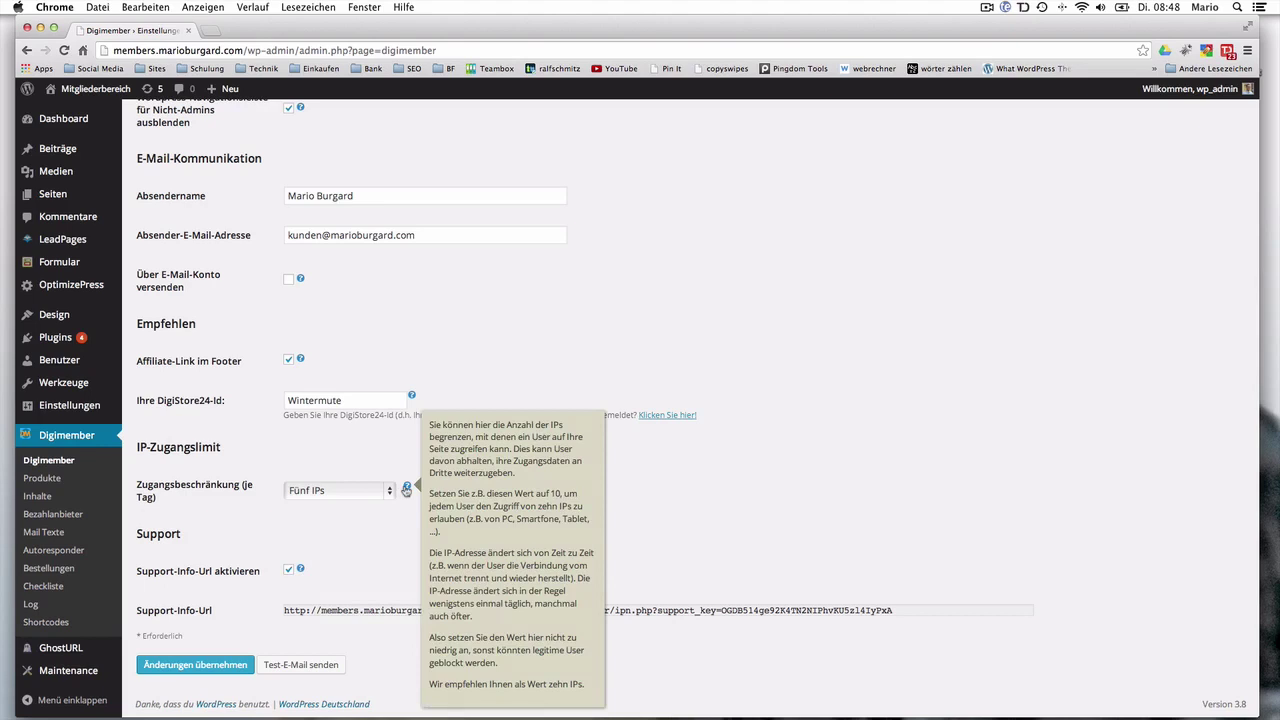
mouse_move(299, 362)
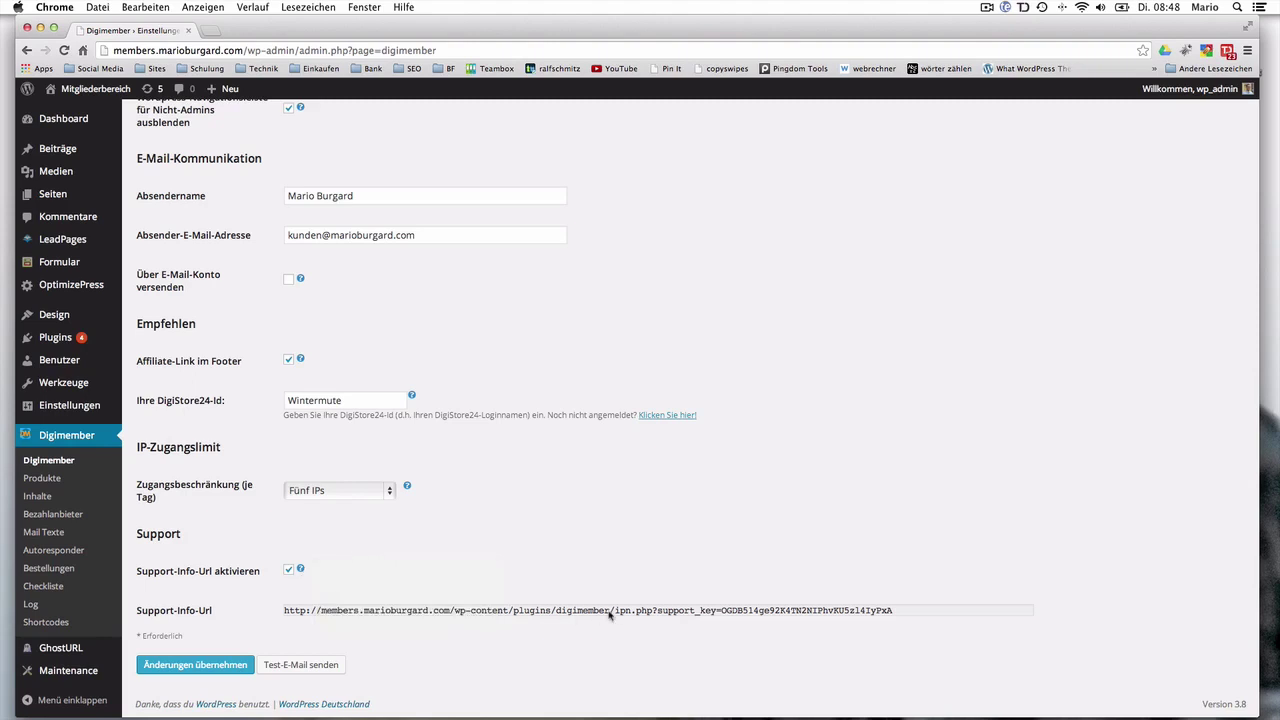
- Open the DigiMember product list and bring up the form for creating a product in a new tab
left_click(44, 479)
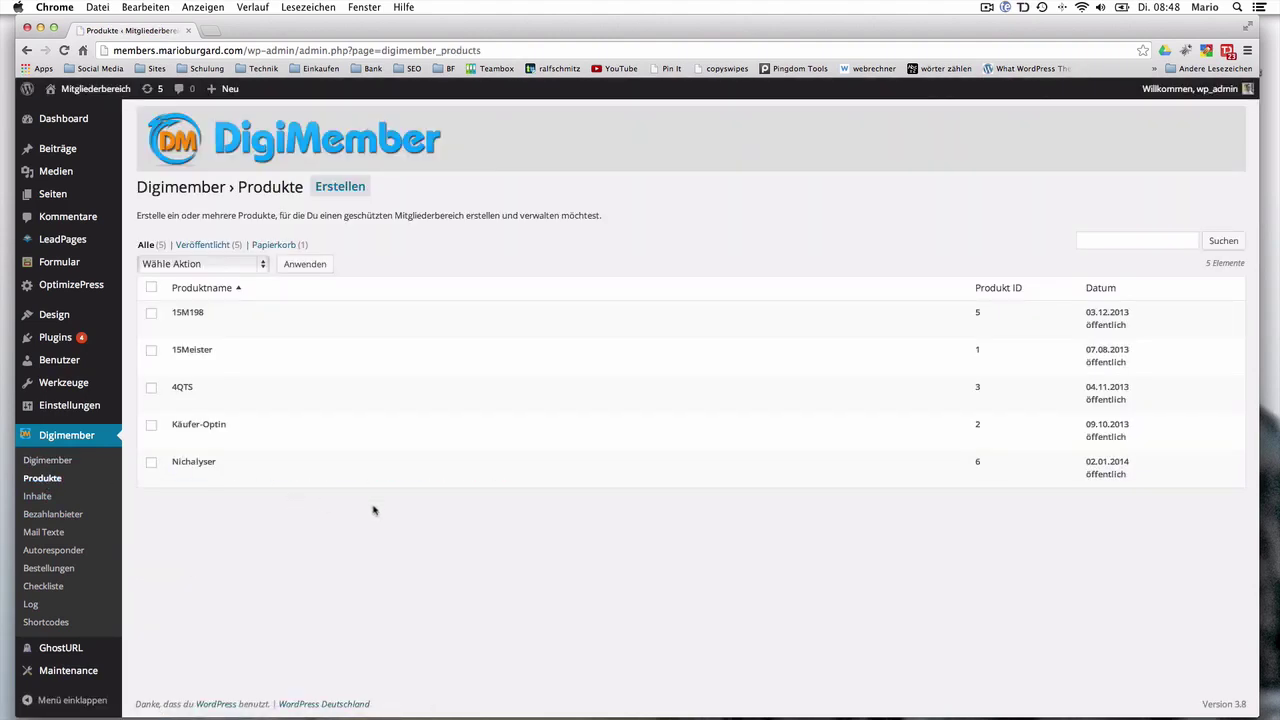
right_click(360, 190)
left_click(362, 192)
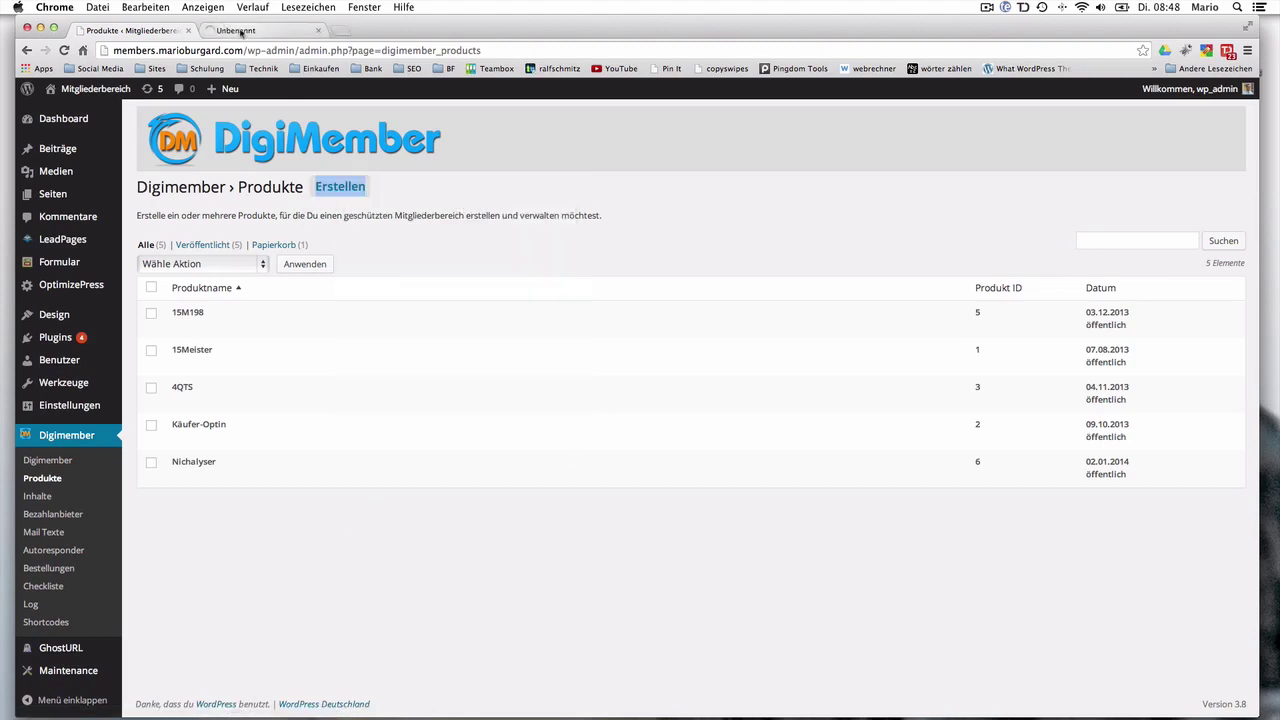
left_click(244, 31)
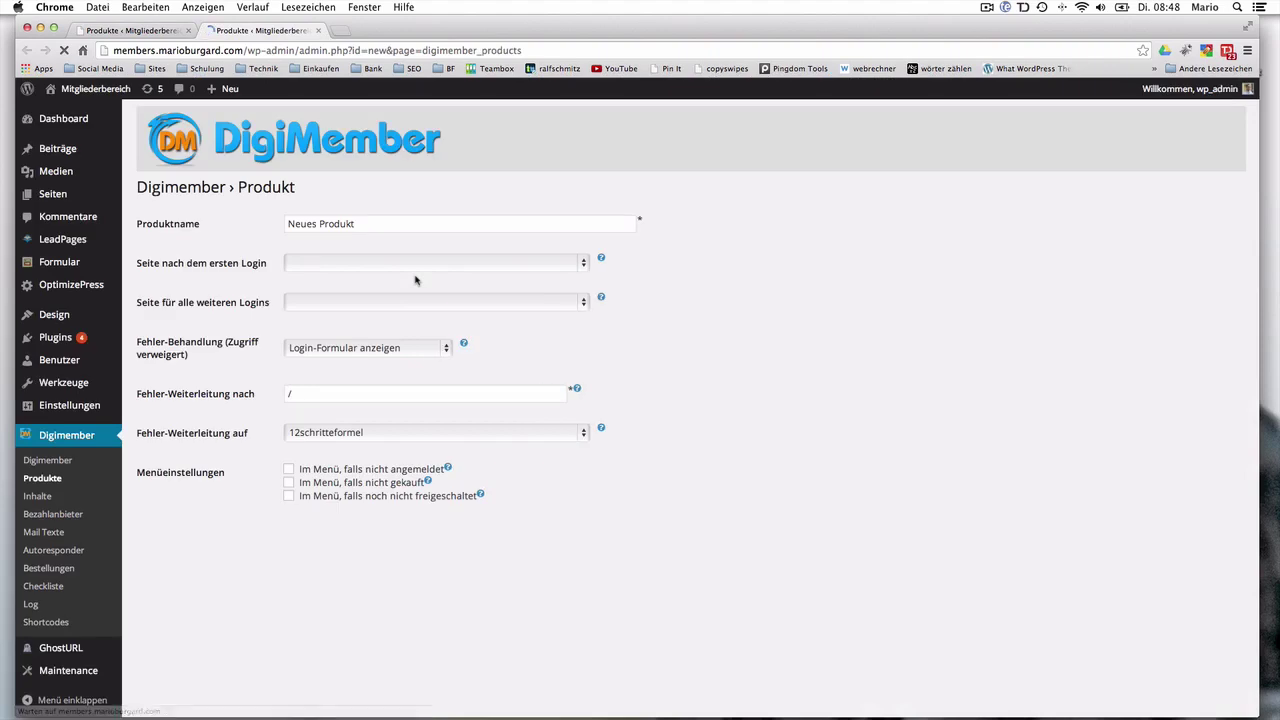
- Set the new product's name to "Produktnamen"
left_click_drag(355, 224, 284, 216)
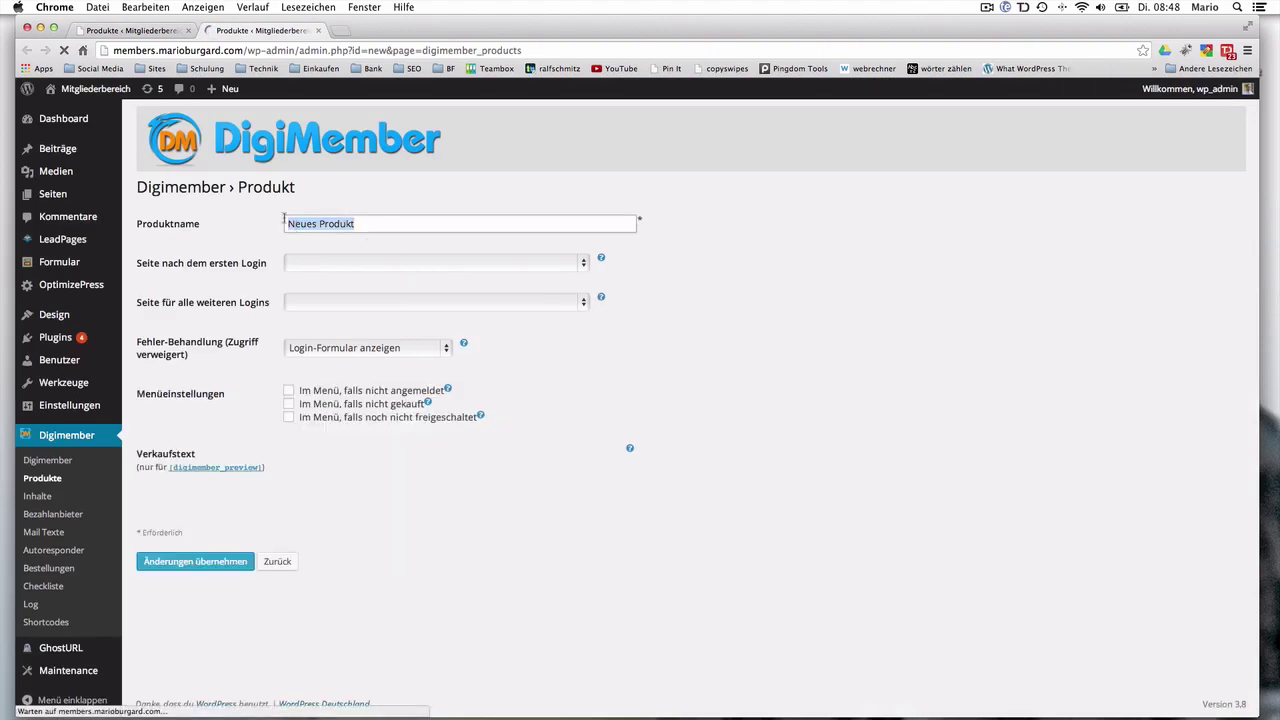
type("Produktnahme")
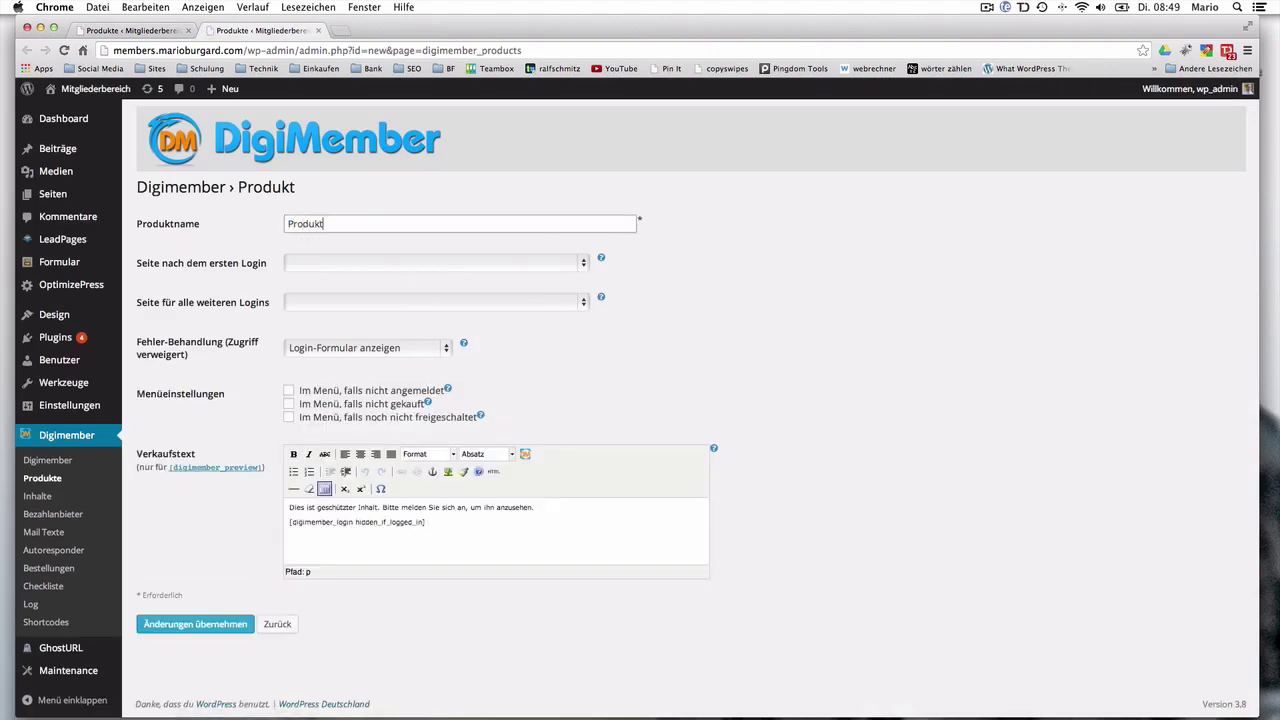
type("n")
key("BackSpace")
key("BackSpace")
key("BackSpace")
key("BackSpace")
key("BackSpace")
type("amen")
- Check the page choices for the first login and clear the product name
left_click(586, 265)
left_click(752, 282)
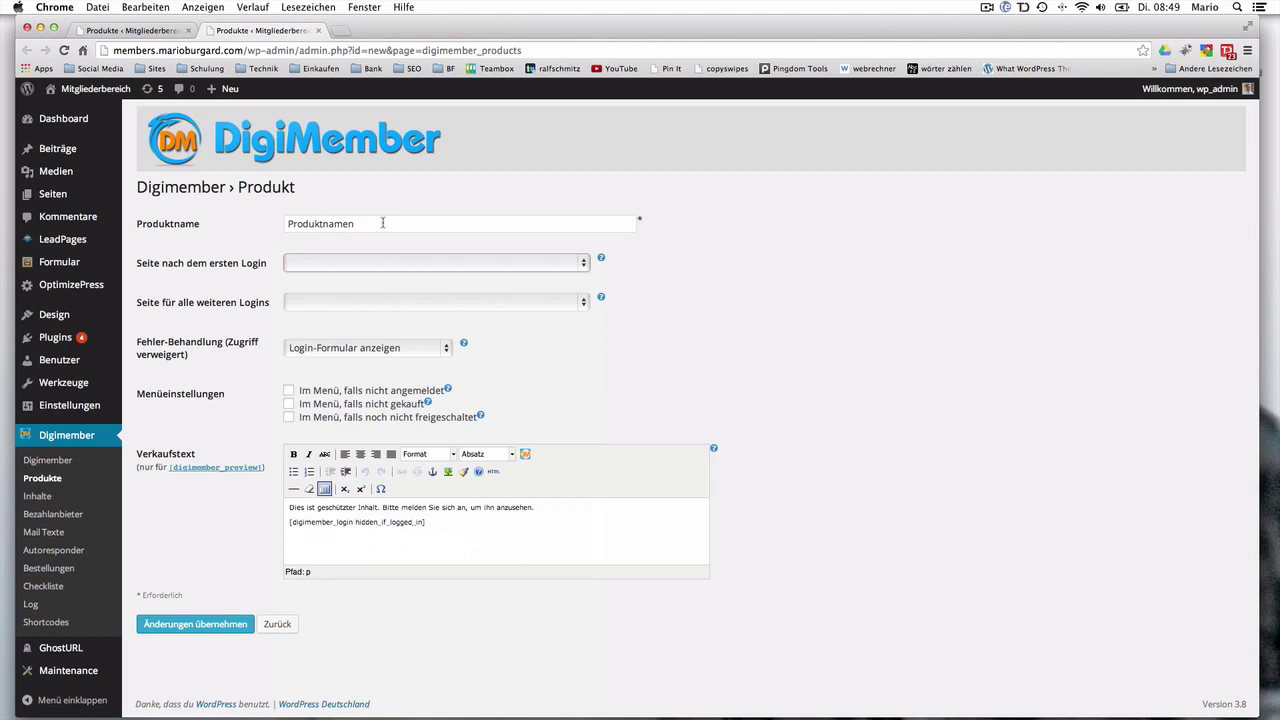
left_click_drag(382, 223, 249, 224)
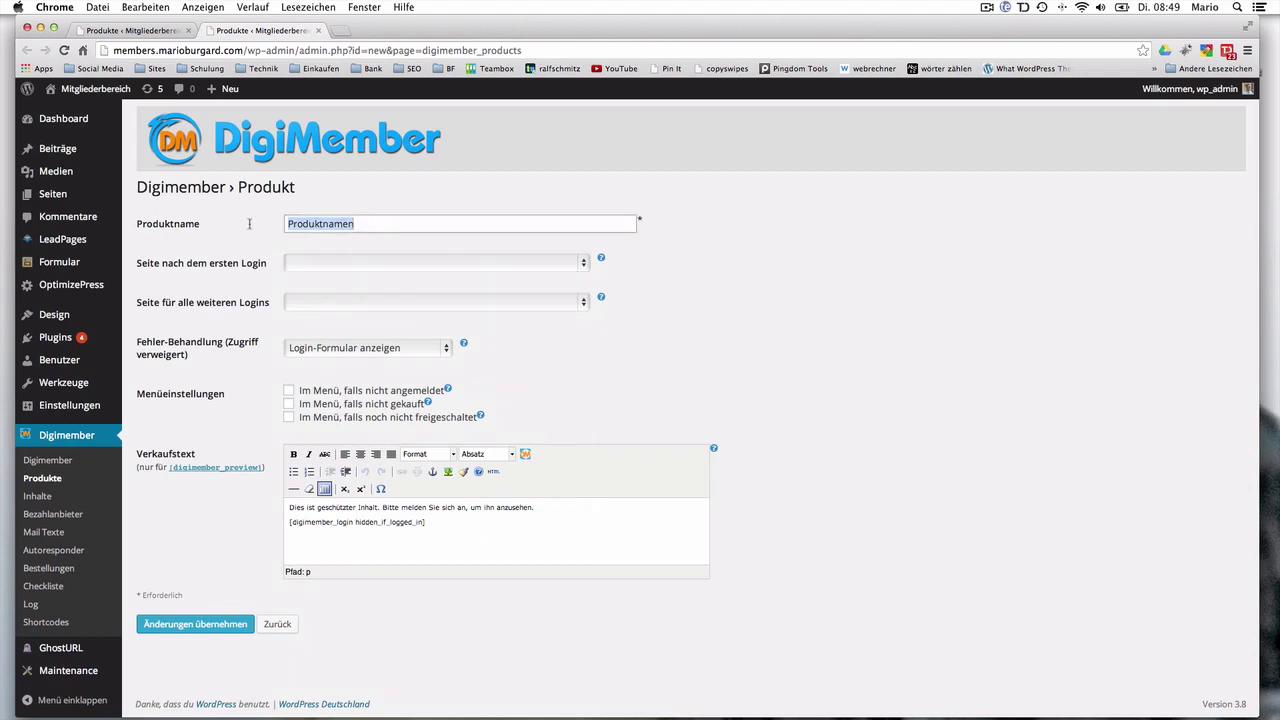
key("BackSpace")
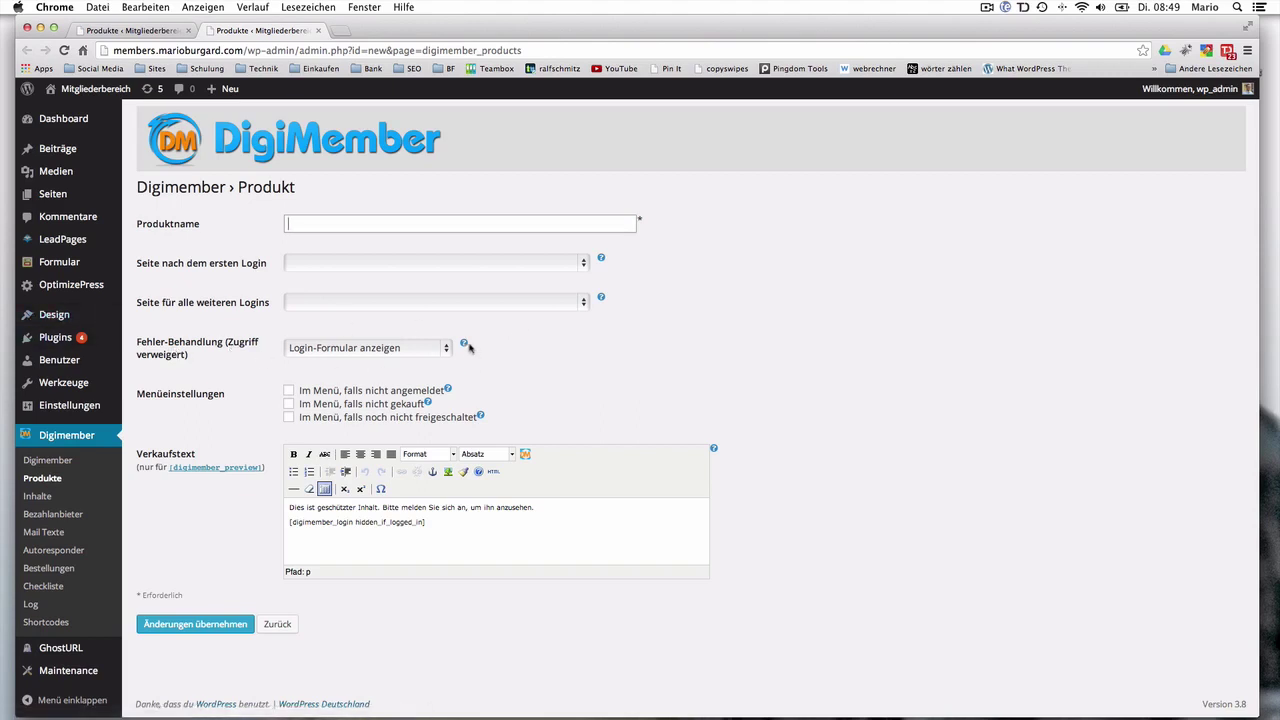
- Examine the options for handling denied access in the Fehler-Behandlung setting, leaving Login-Formular anzeigen selected
mouse_move(465, 347)
left_click(442, 348)
left_click(588, 348)
left_click(447, 348)
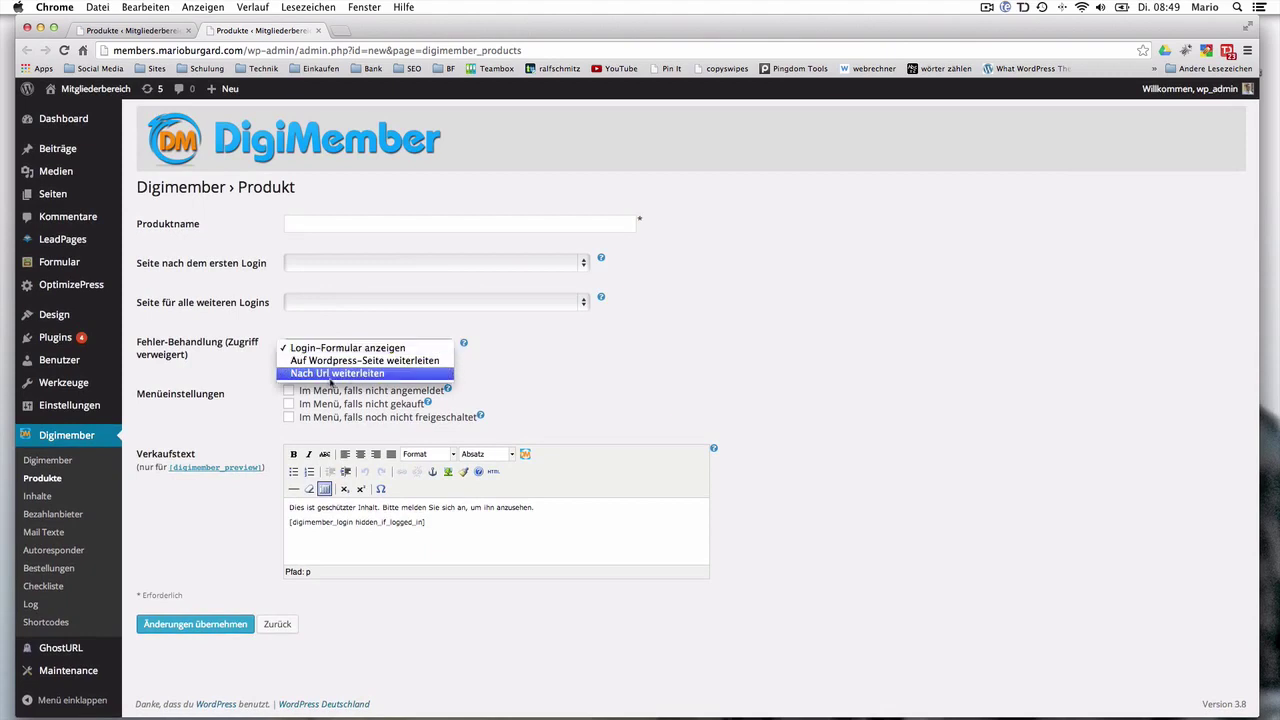
left_click(571, 350)
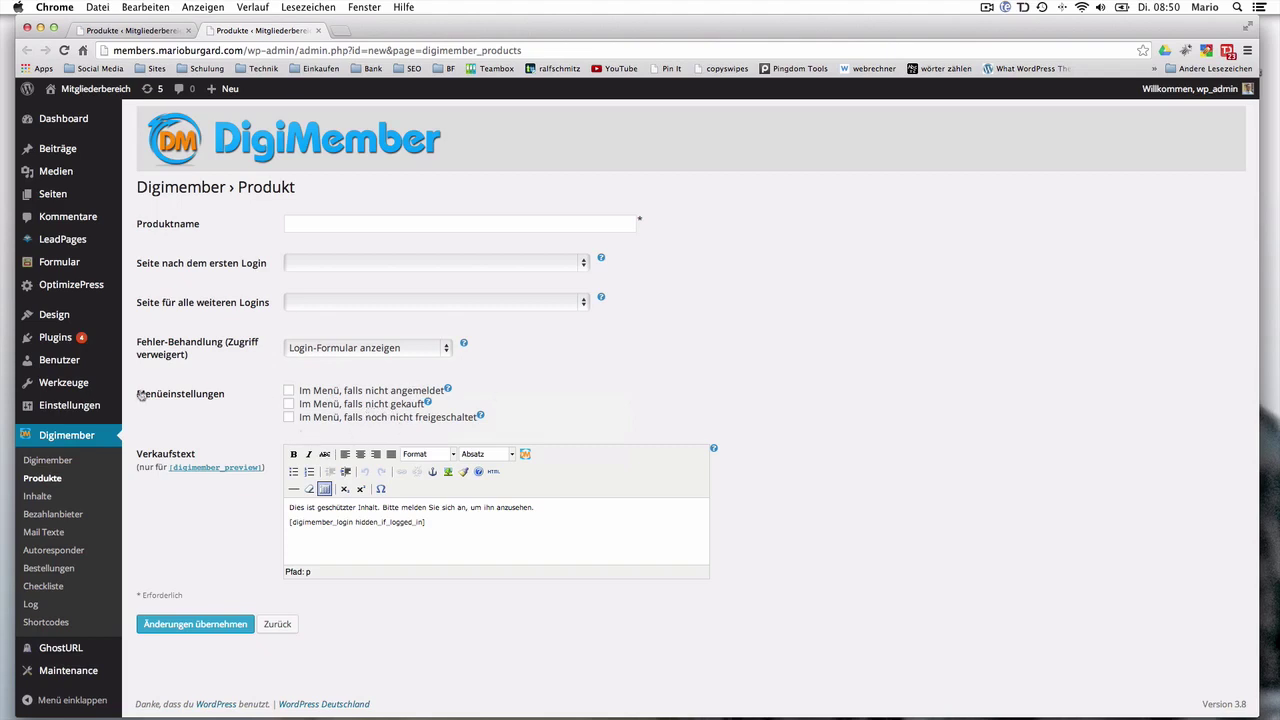
- Open DigiMember's Inhalte page for assigning content to products
left_click(38, 497)
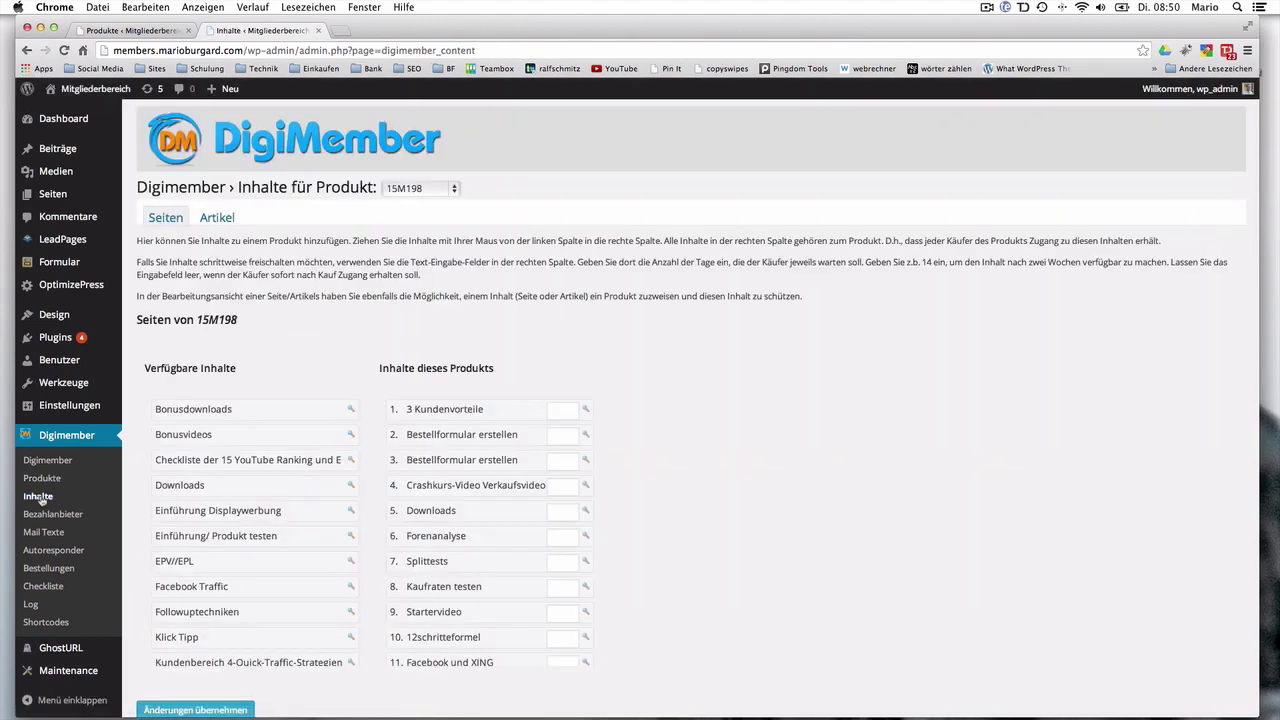
- Examine the product choices and the available and assigned pages on the Inhalte page, keeping product 15M198 selected
left_click(438, 190)
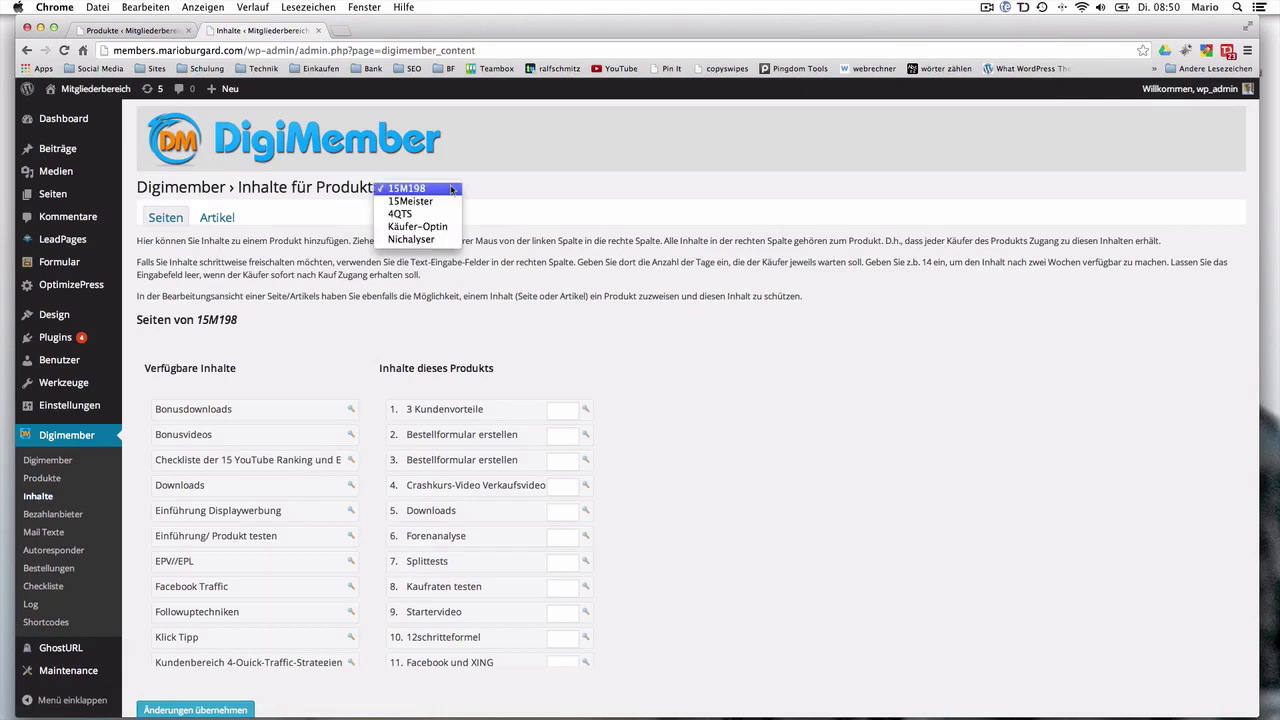
left_click(540, 193)
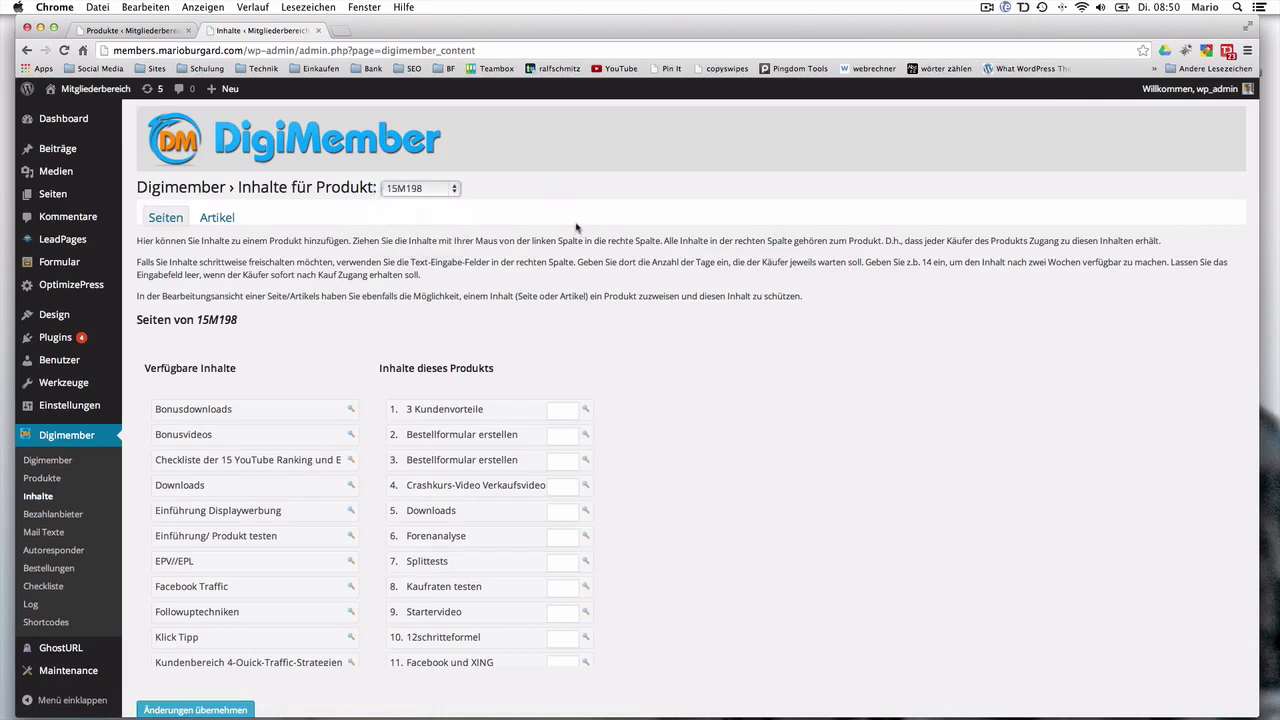
scroll(943, 392, "down", 2)
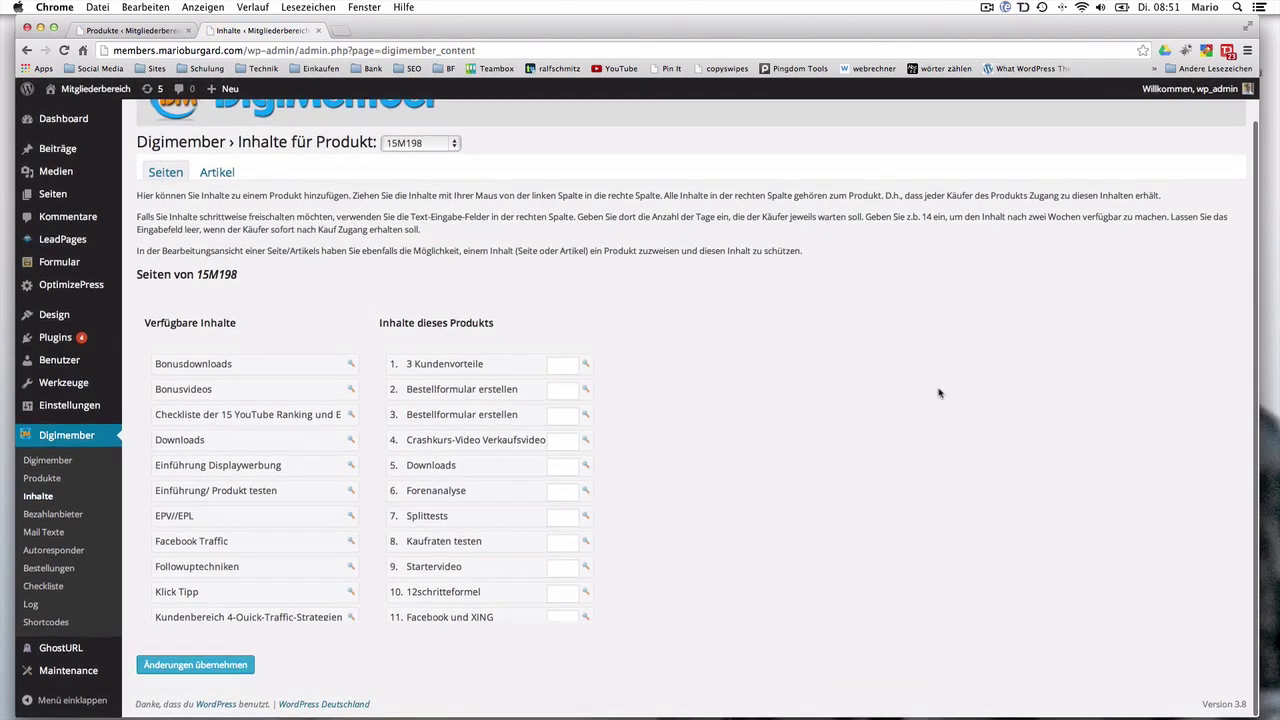
mouse_move(199, 363)
left_mouse_down()
mouse_move(455, 376)
mouse_move(178, 377)
mouse_move(190, 360)
left_mouse_up()
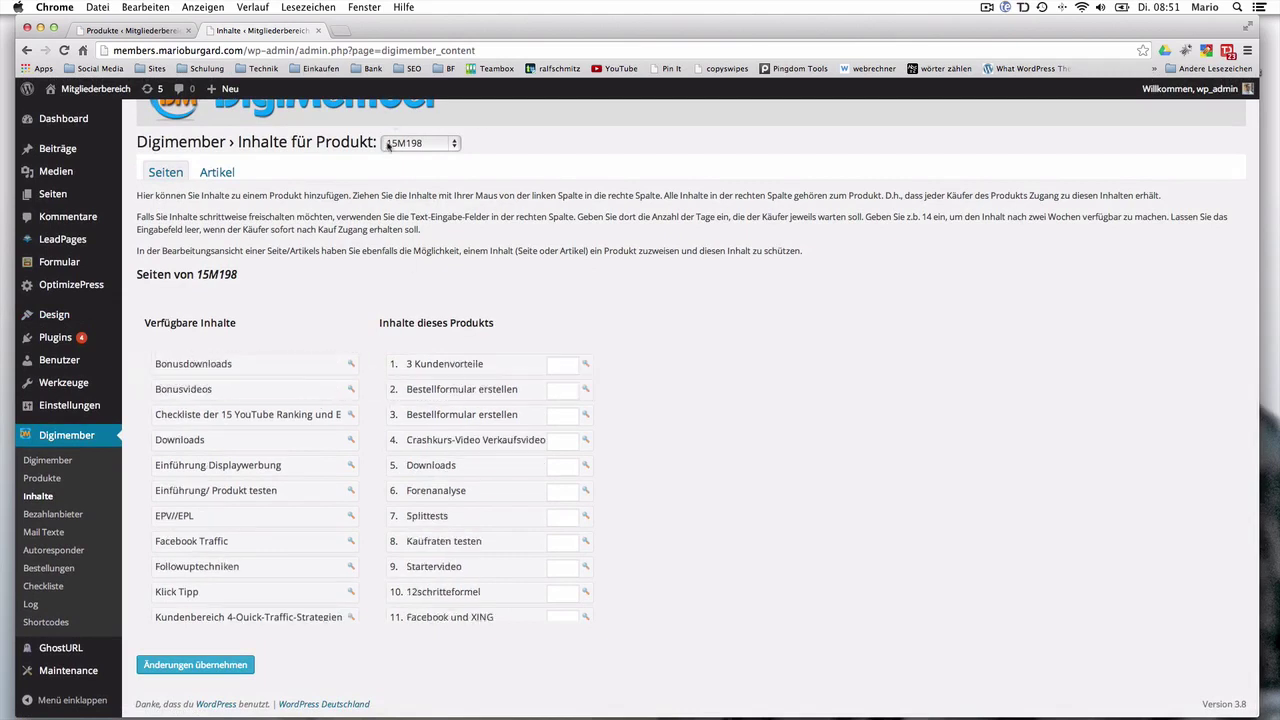
left_click(412, 147)
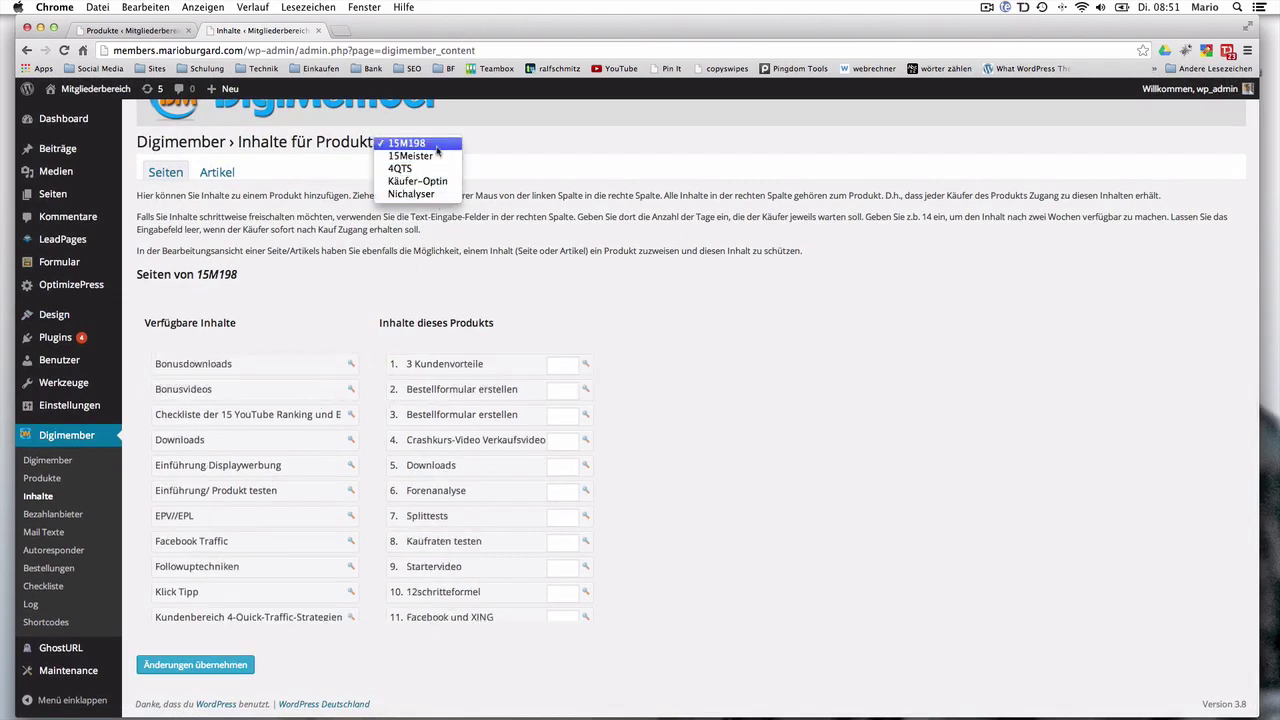
left_click(569, 157)
left_click(456, 147)
left_click(456, 147)
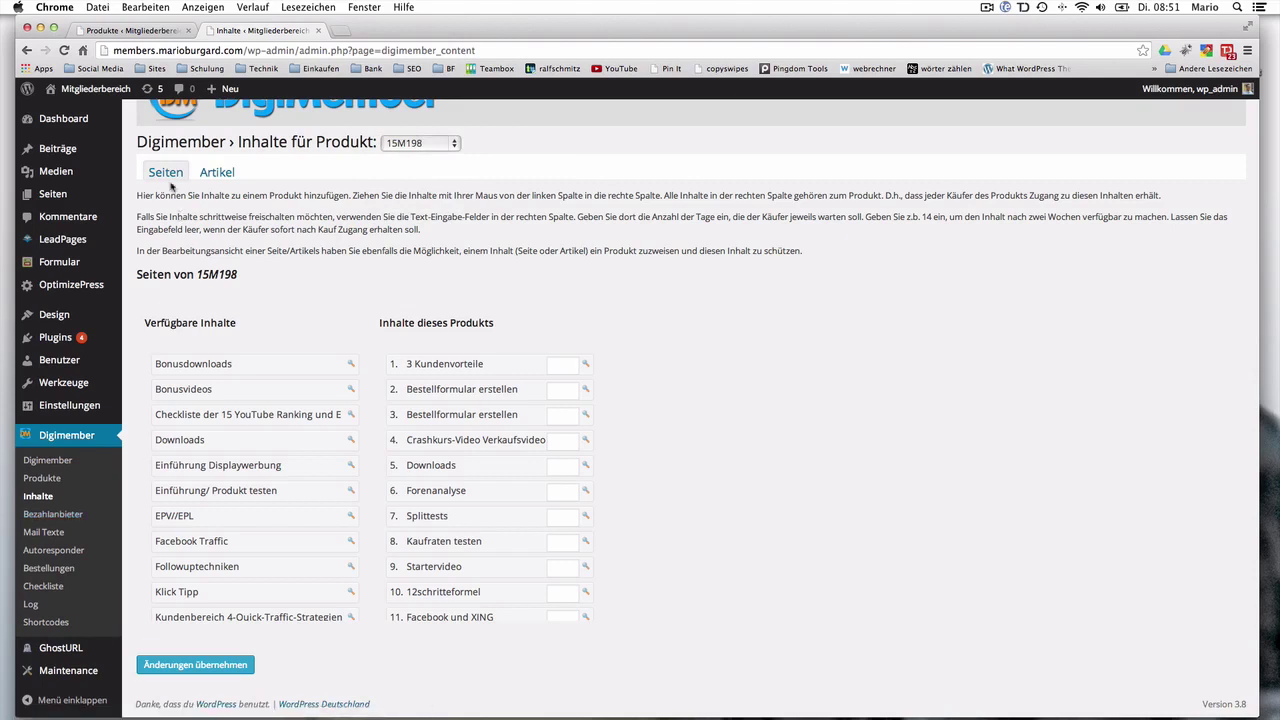
- Open DigiMember's Bezahlanbieter page and bring up the form for creating a new payment provider in a separate browser tab
left_click(60, 514)
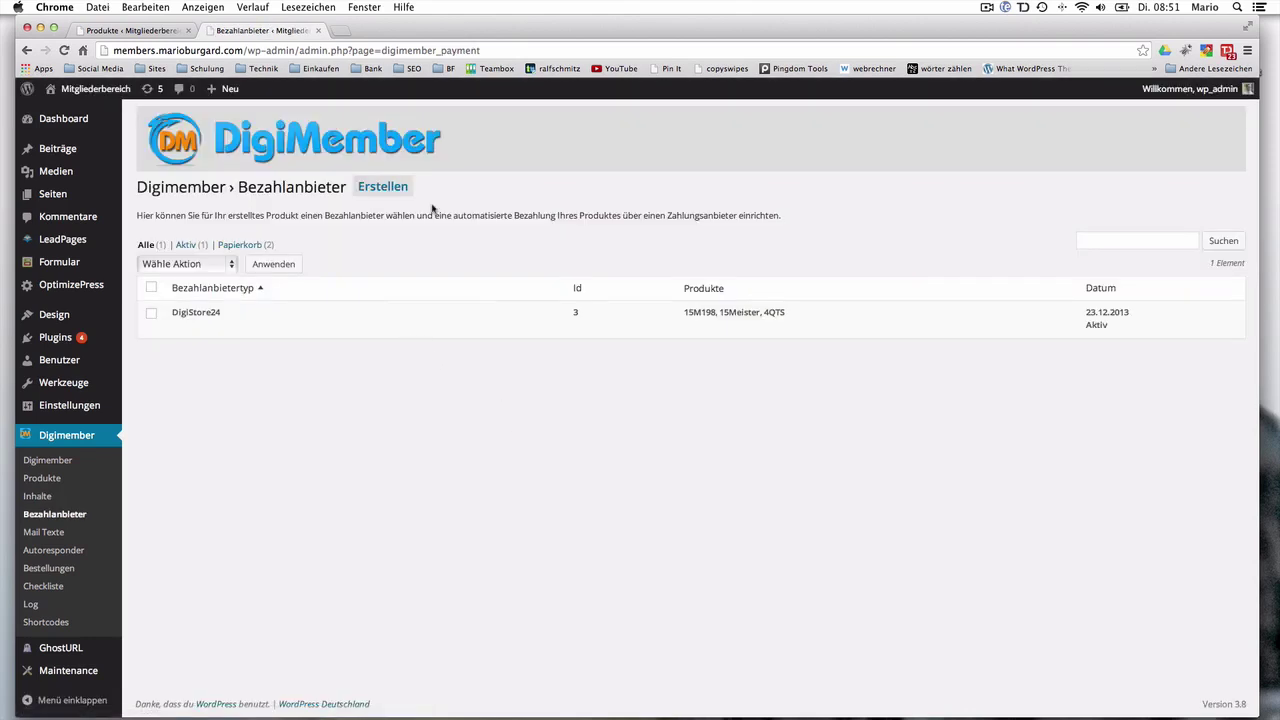
right_click(401, 197)
left_click(430, 199)
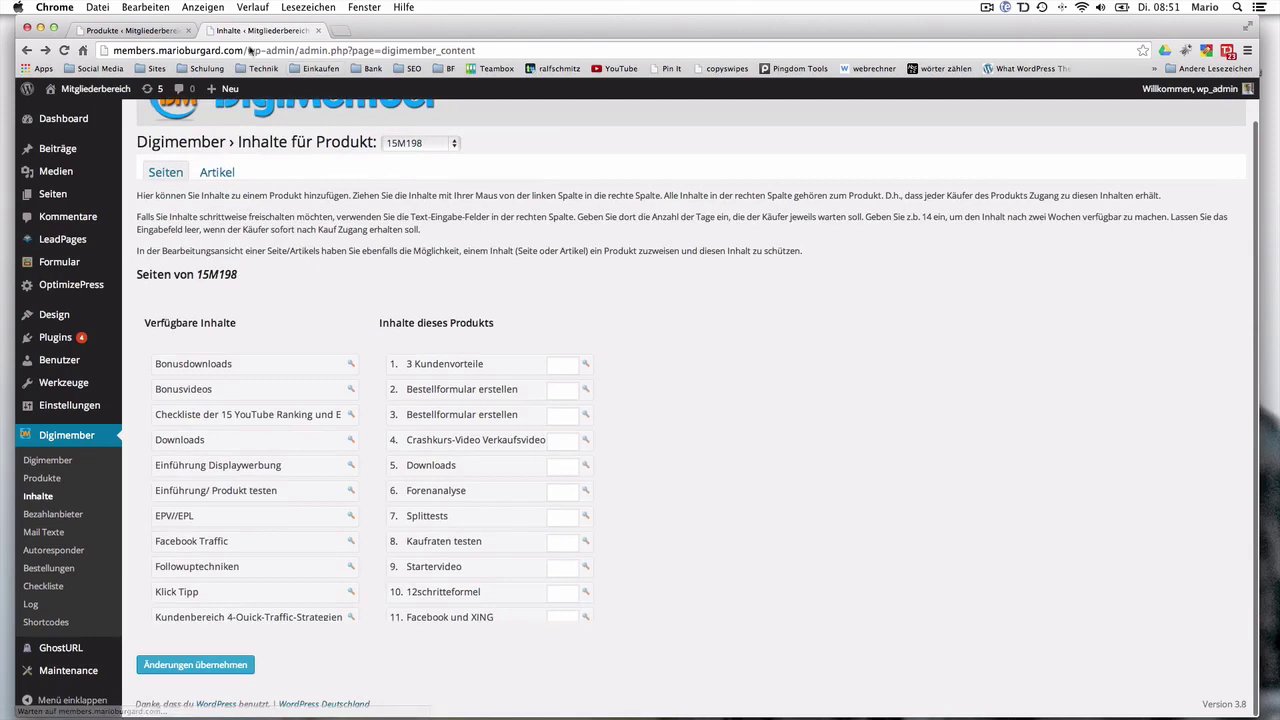
left_click(50, 514)
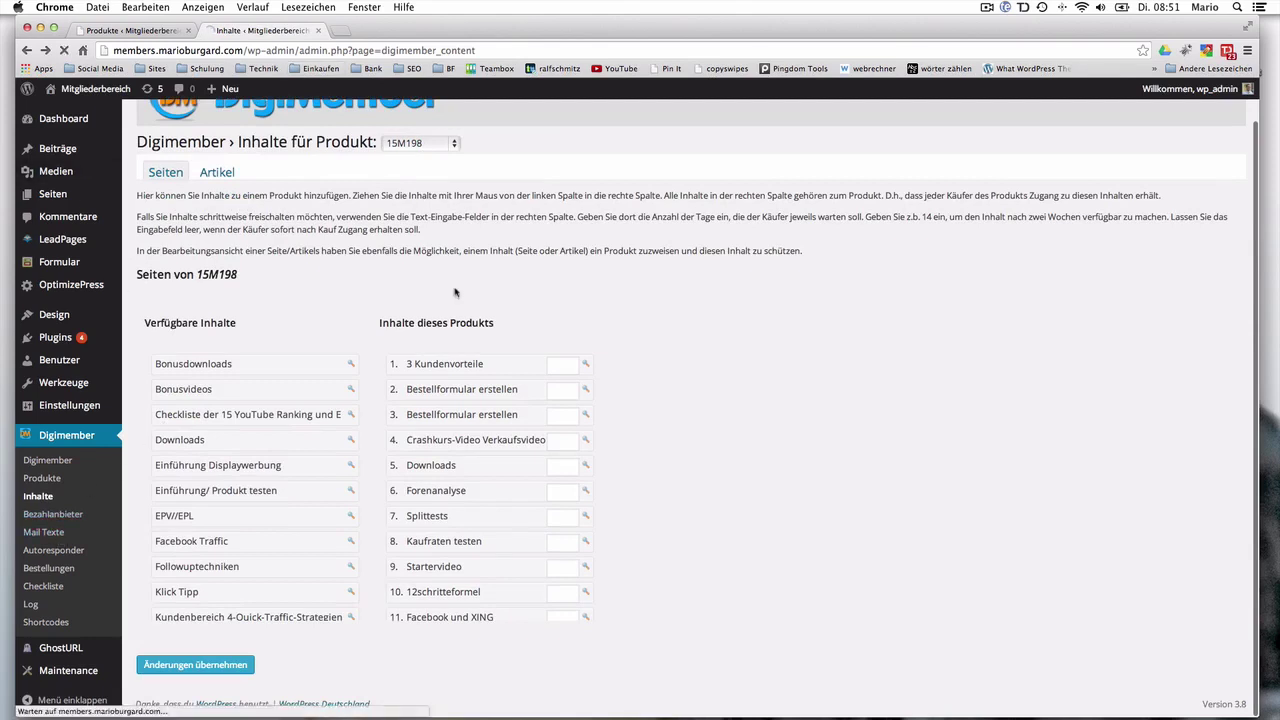
right_click(395, 184)
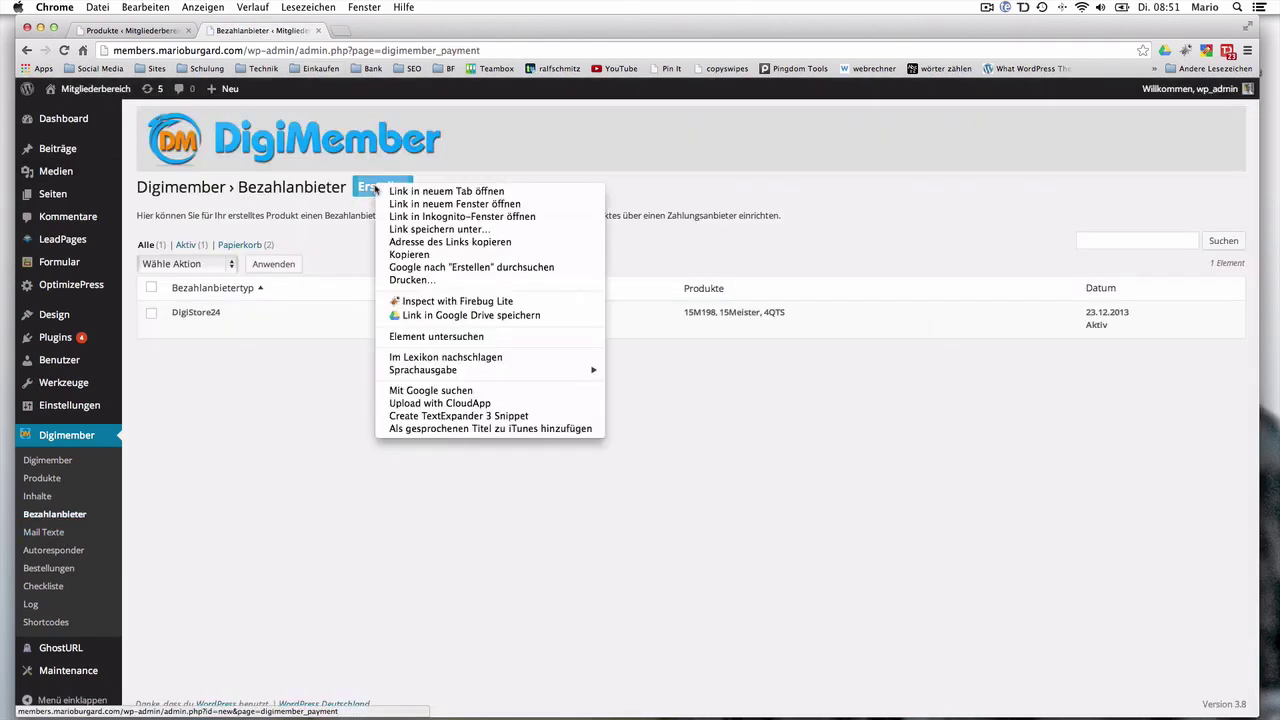
left_click(400, 191)
left_click(385, 31)
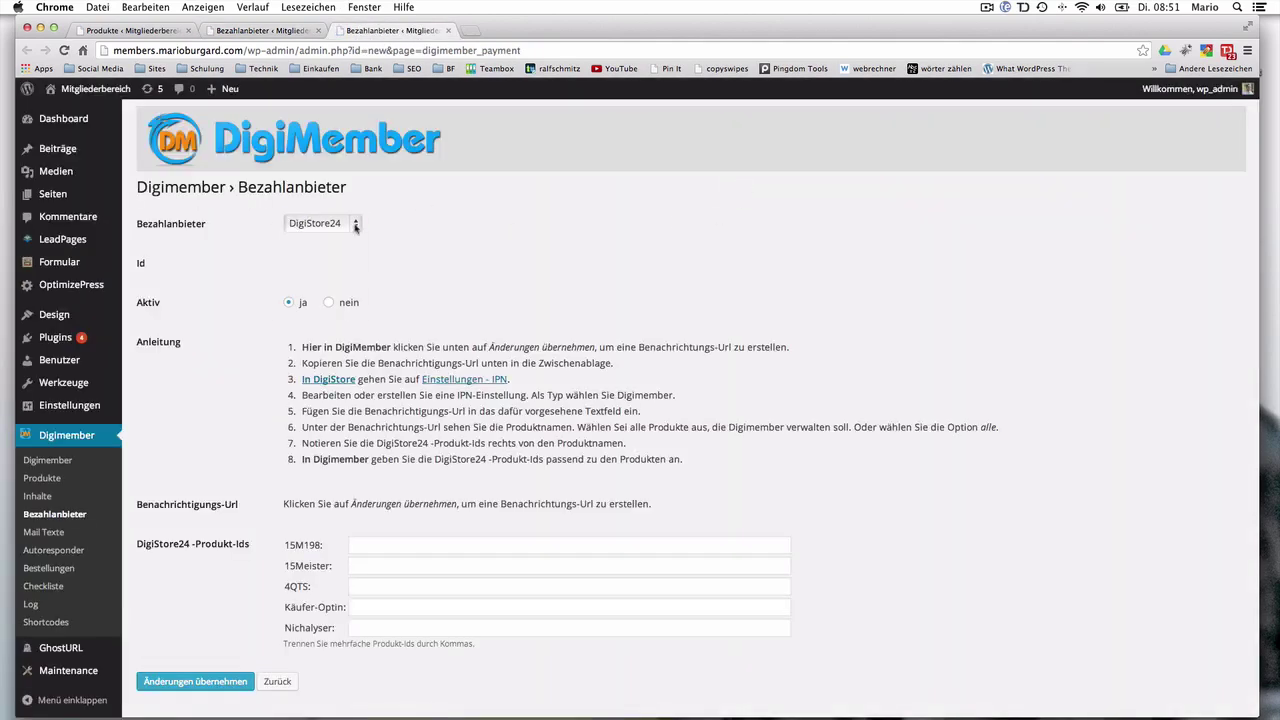
- Examine the available payment providers for the new entry, leaving DigiStore24 selected
left_click(355, 226)
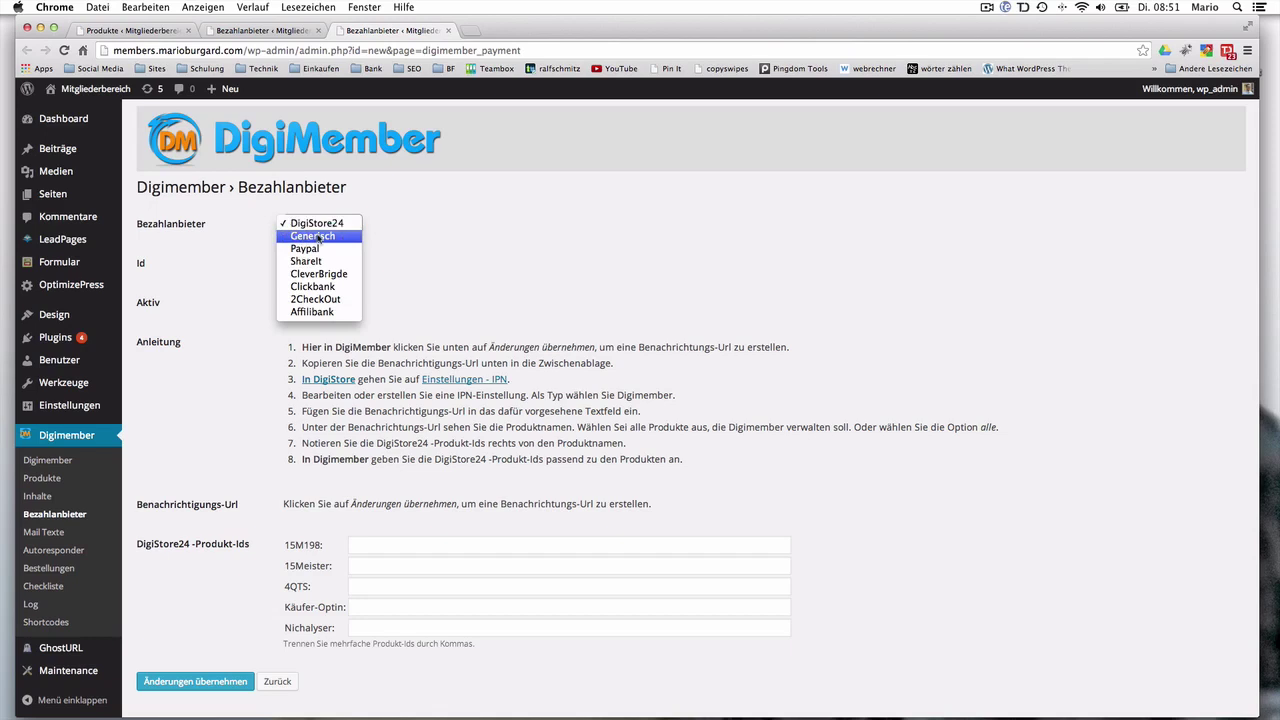
left_click(452, 253)
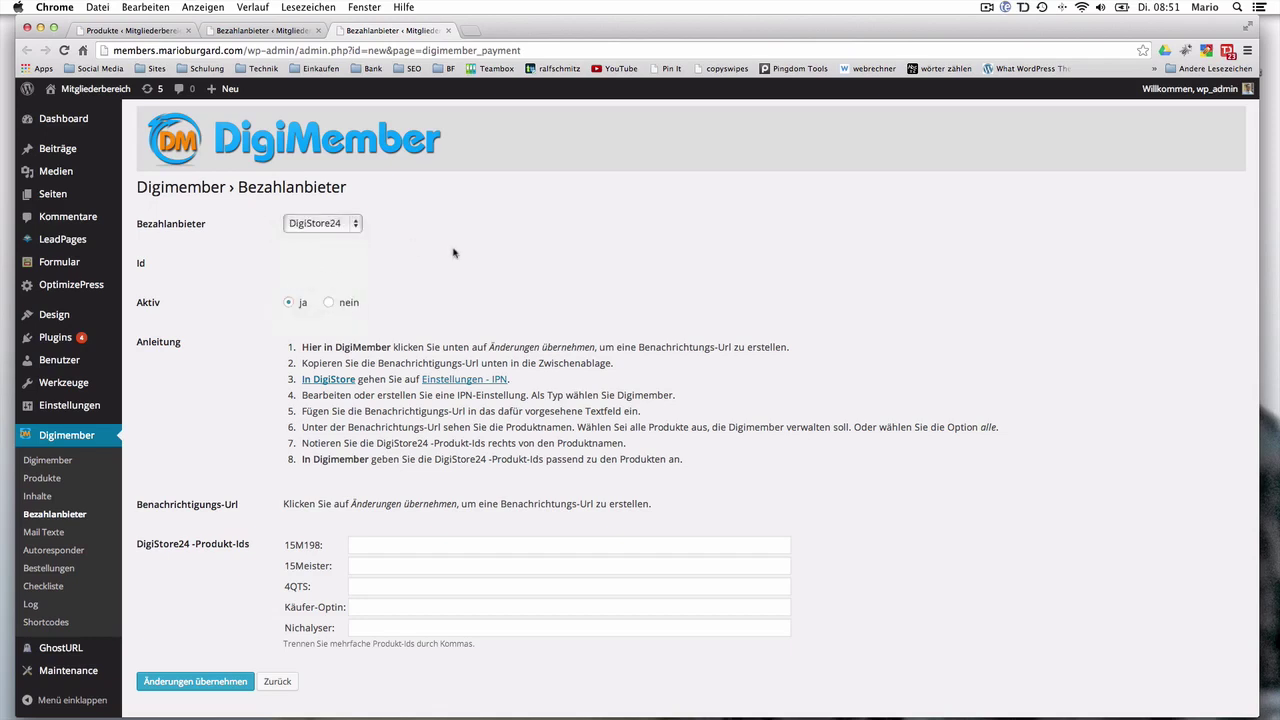
left_click(330, 230)
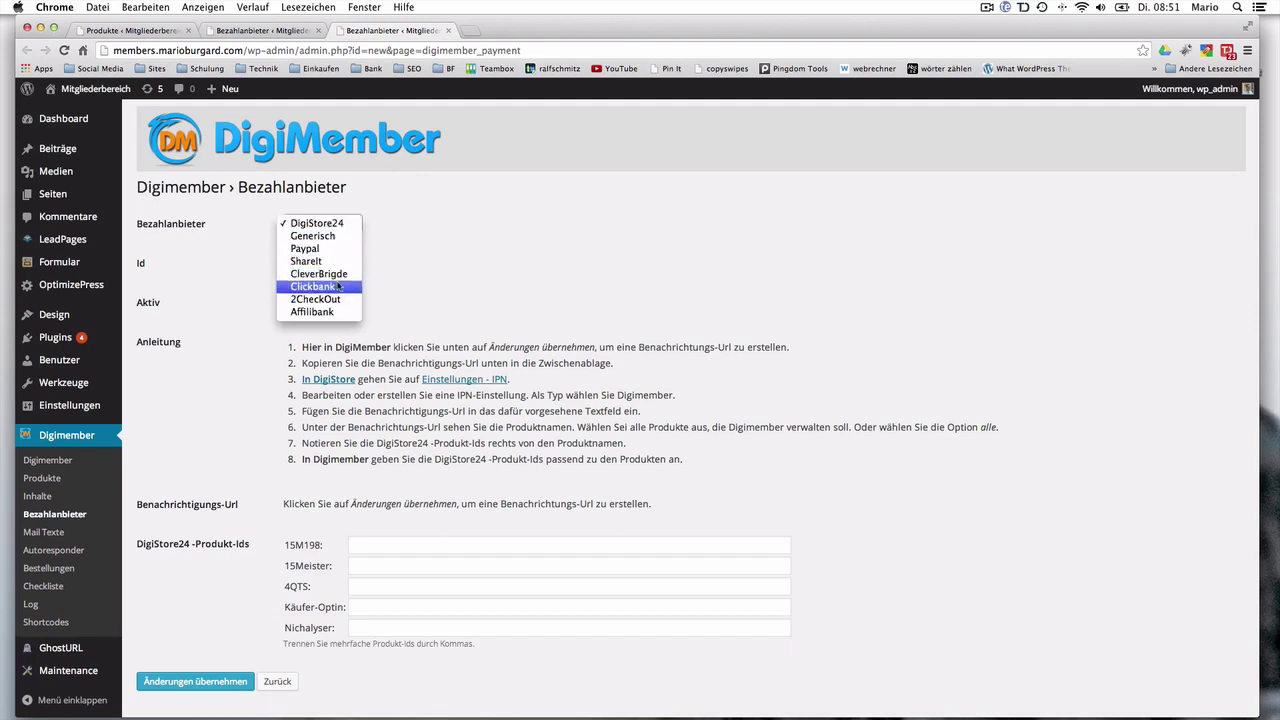
left_click(566, 274)
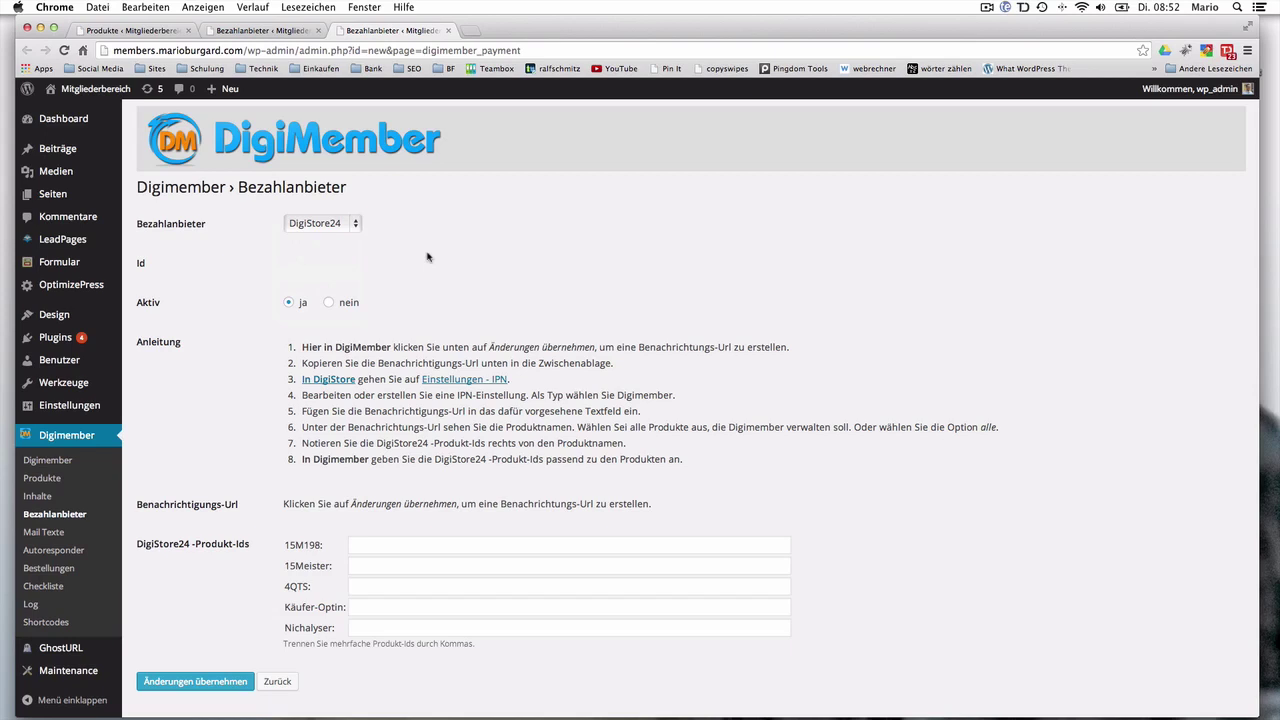
left_click(335, 223)
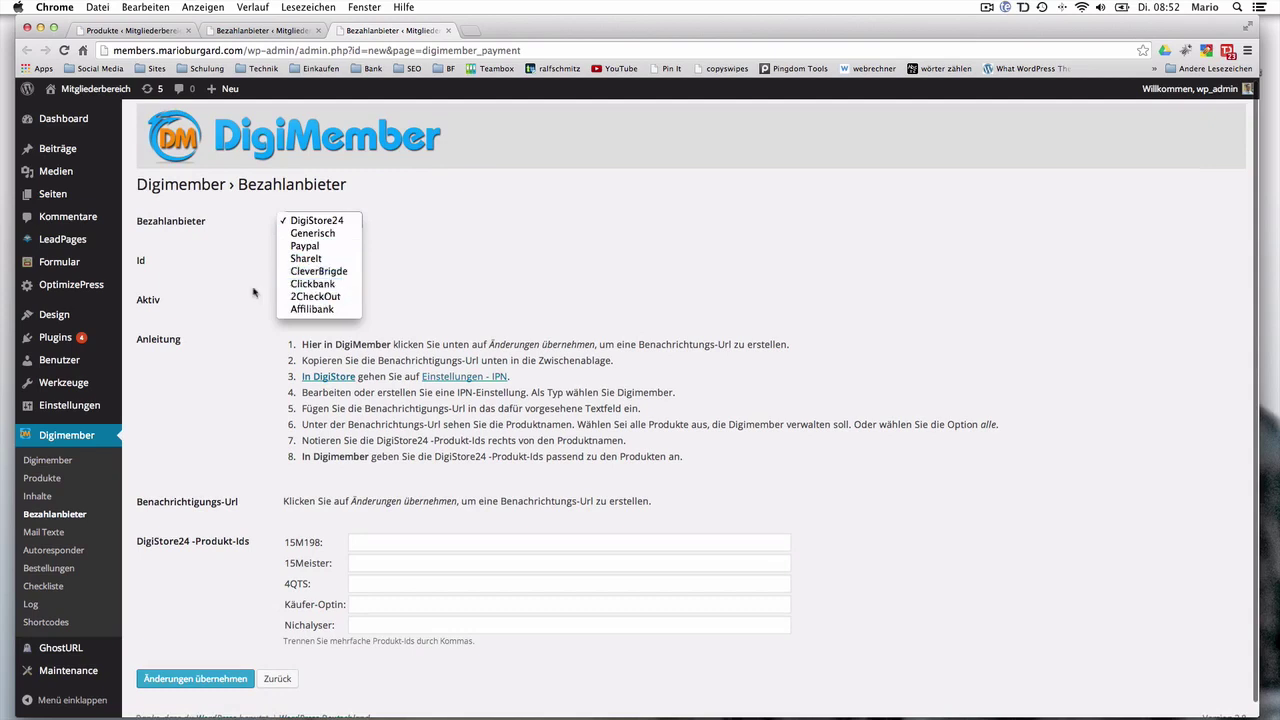
left_click(215, 282)
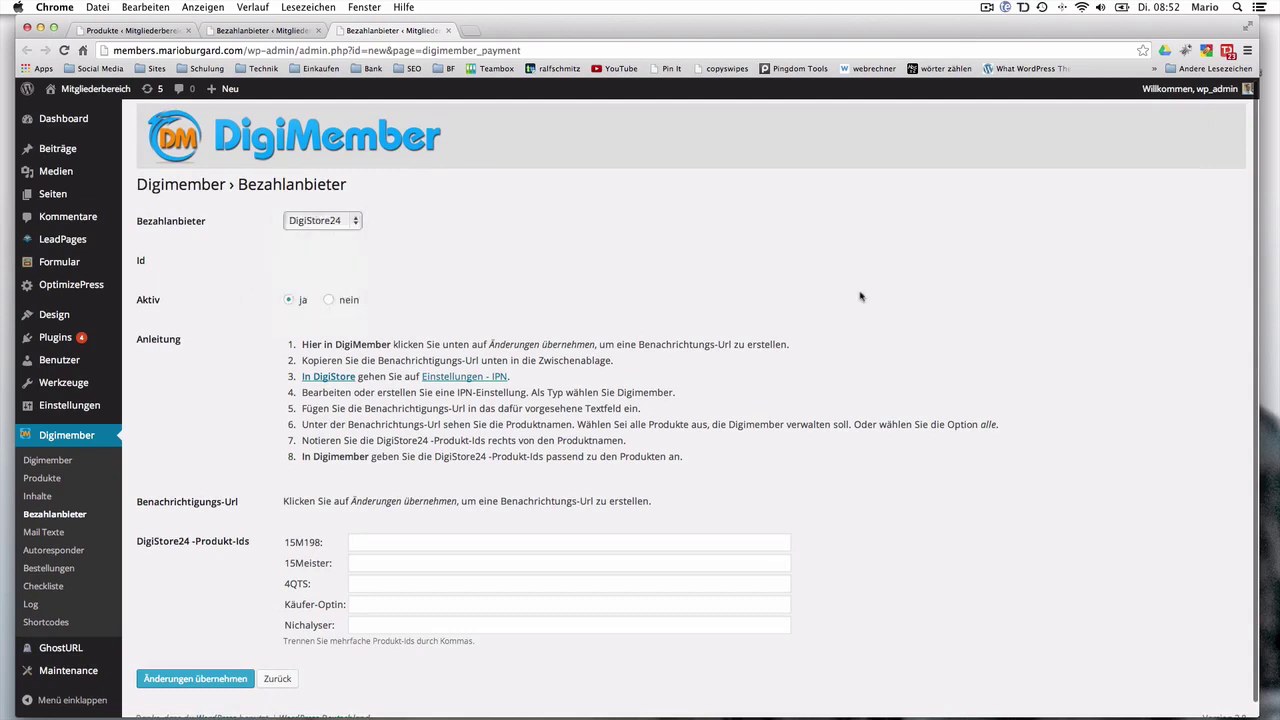
scroll(860, 296, "down", 1)
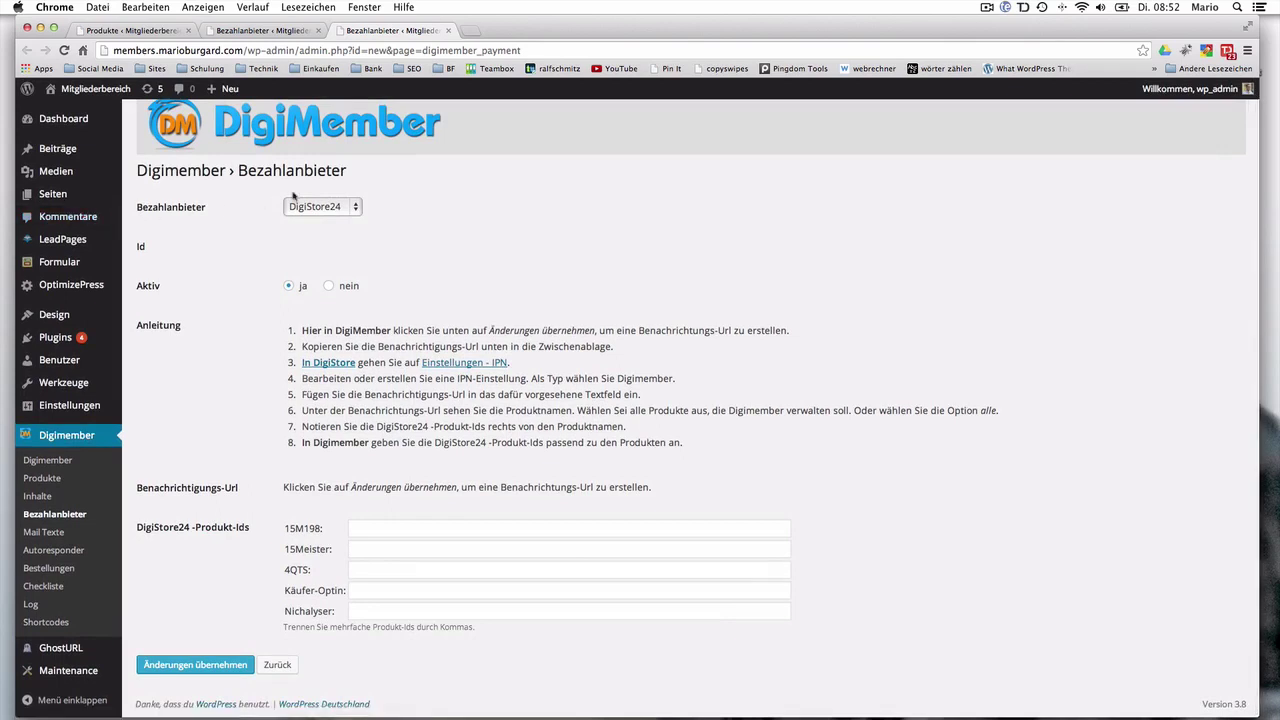
- Switch the payment provider to Paypal to read its instructions, then return to DigiStore24 and check its product ID fields
left_click(329, 207)
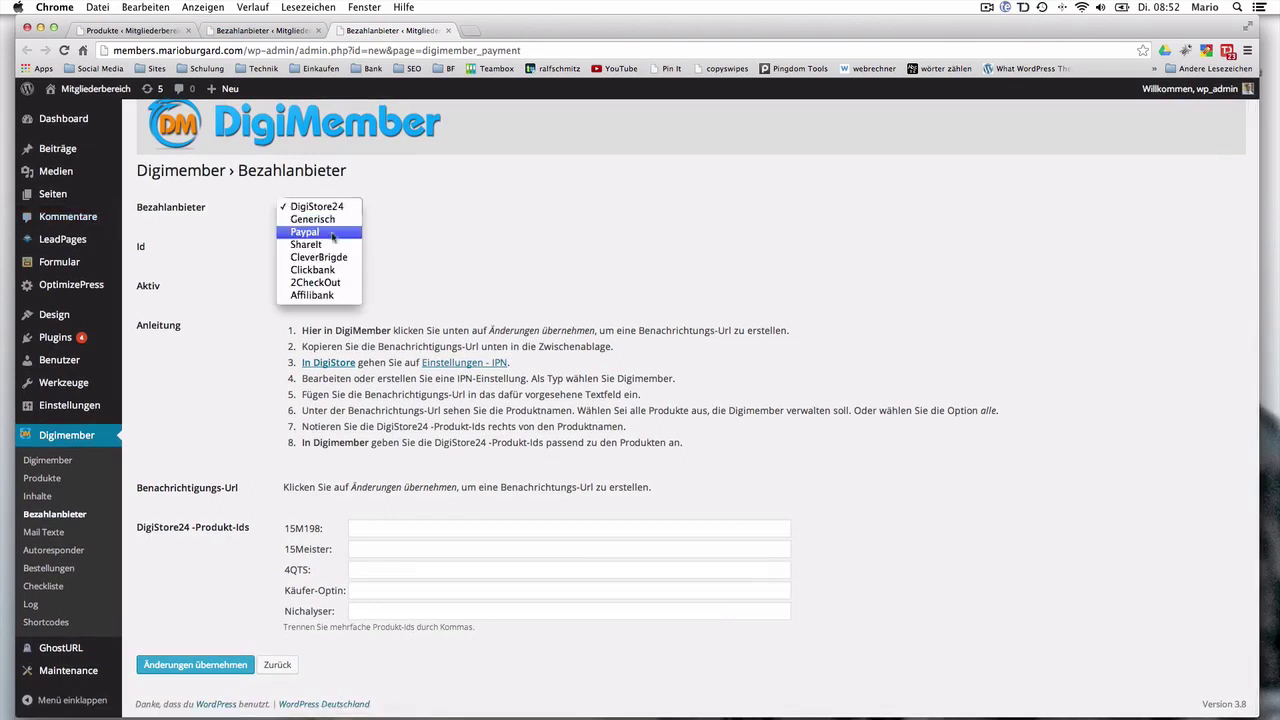
left_click(333, 235)
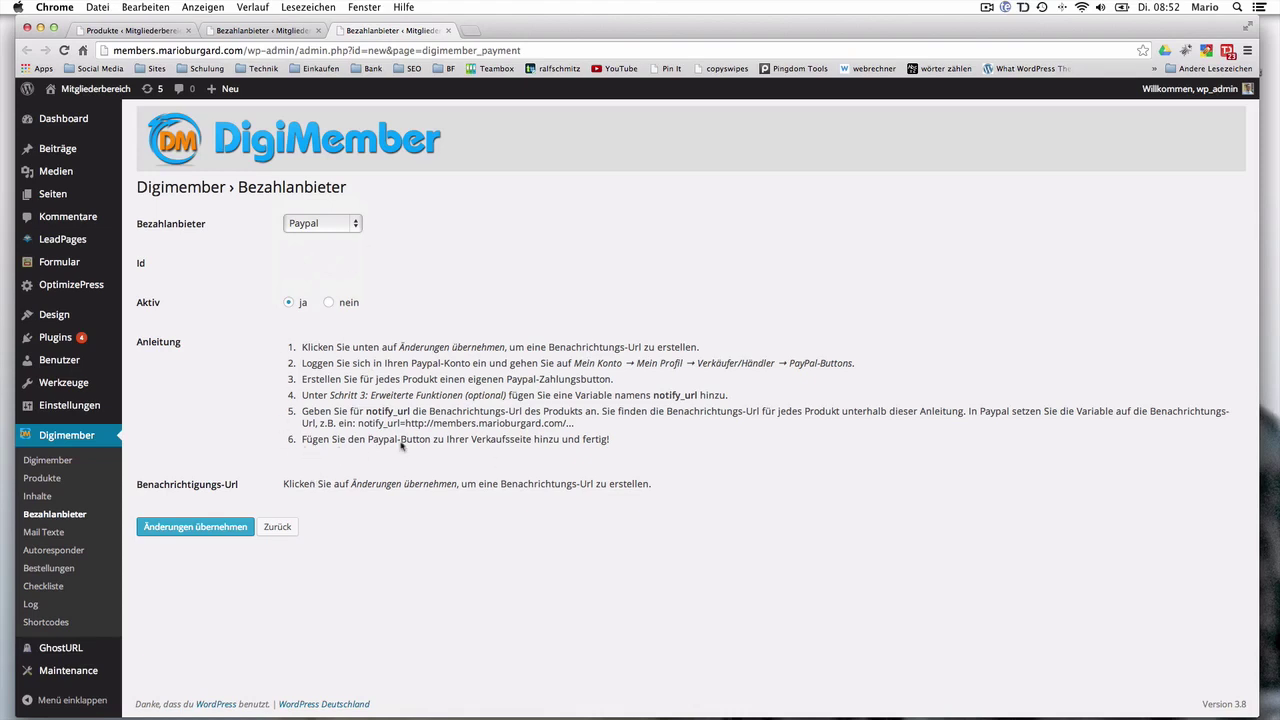
left_click(354, 224)
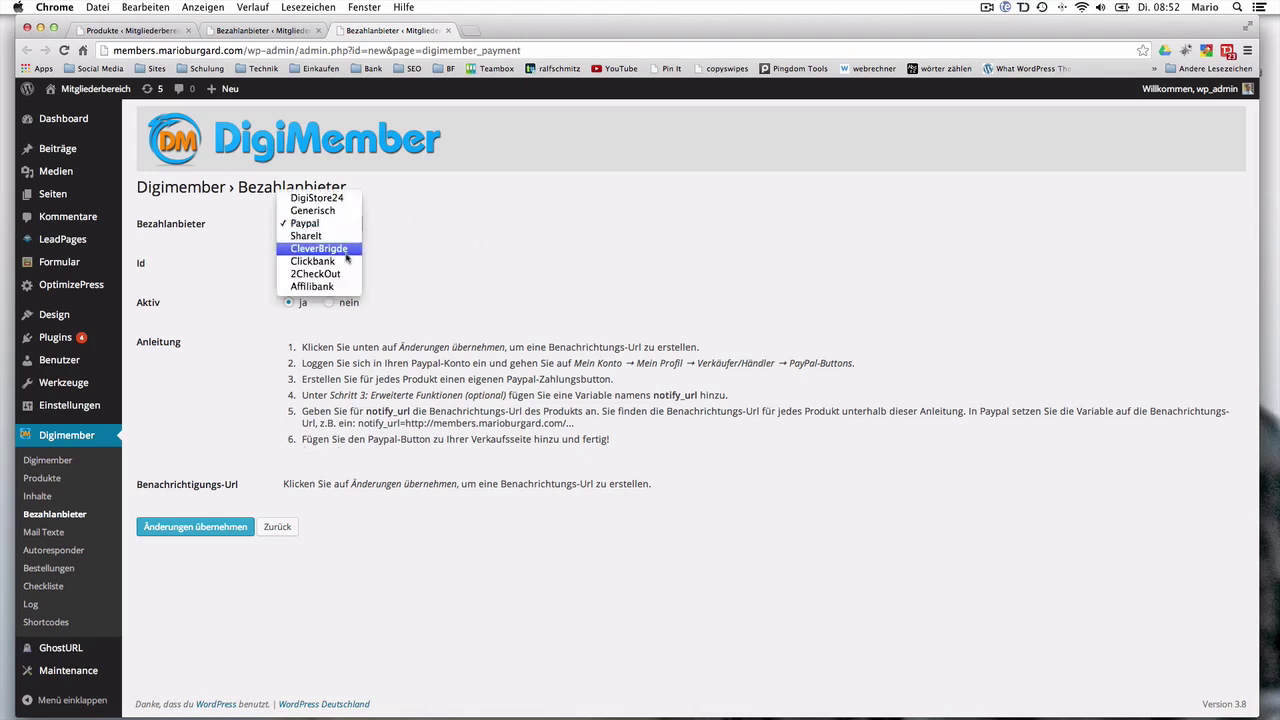
left_click(322, 198)
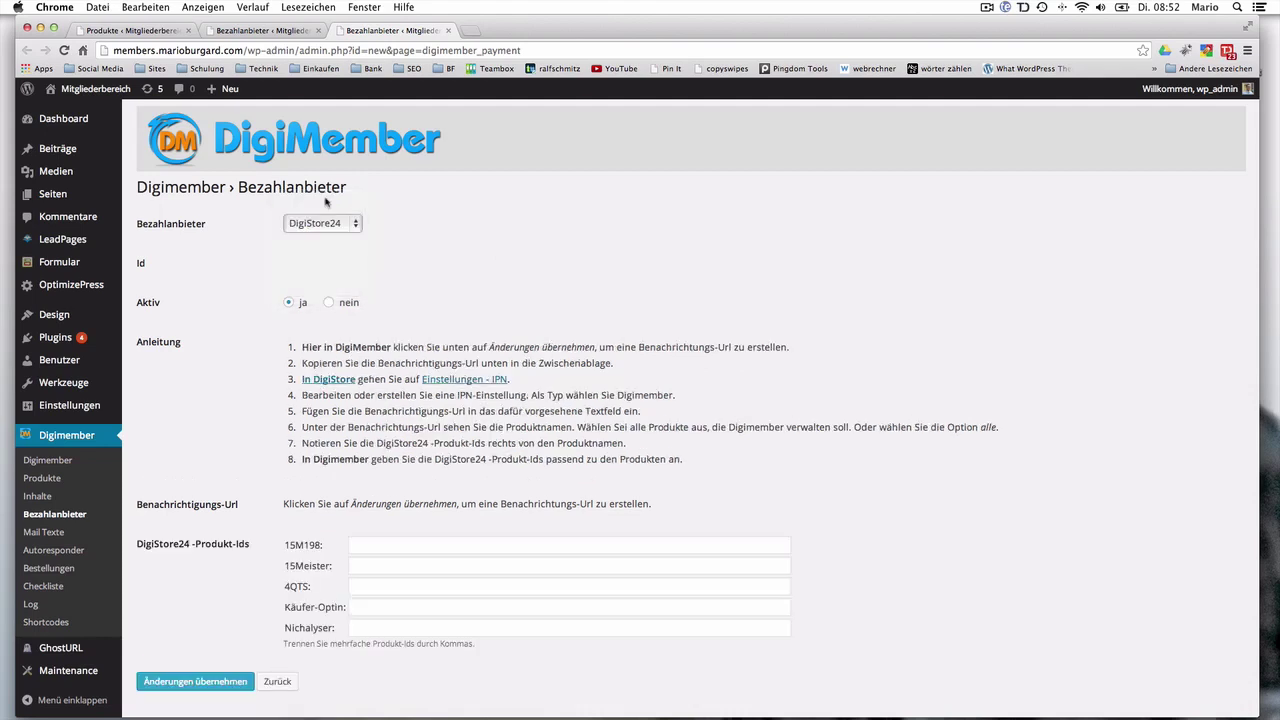
scroll(509, 251, "down", 2)
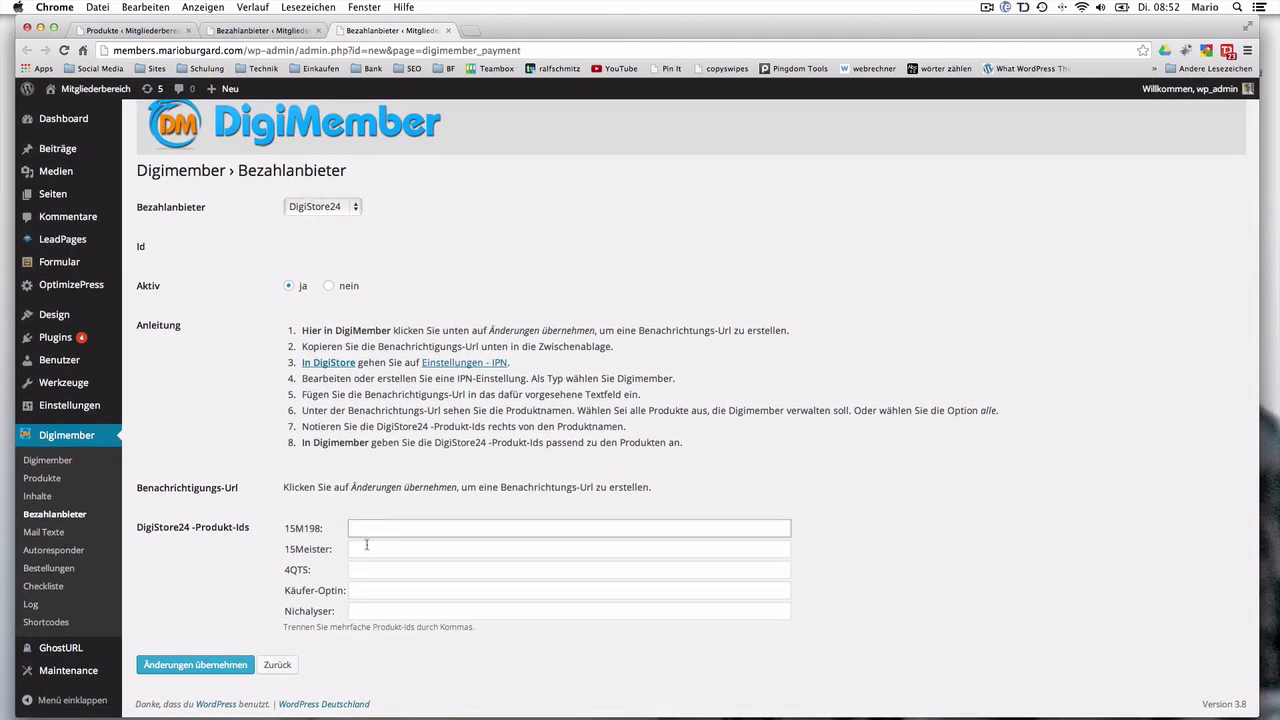
left_click(373, 594)
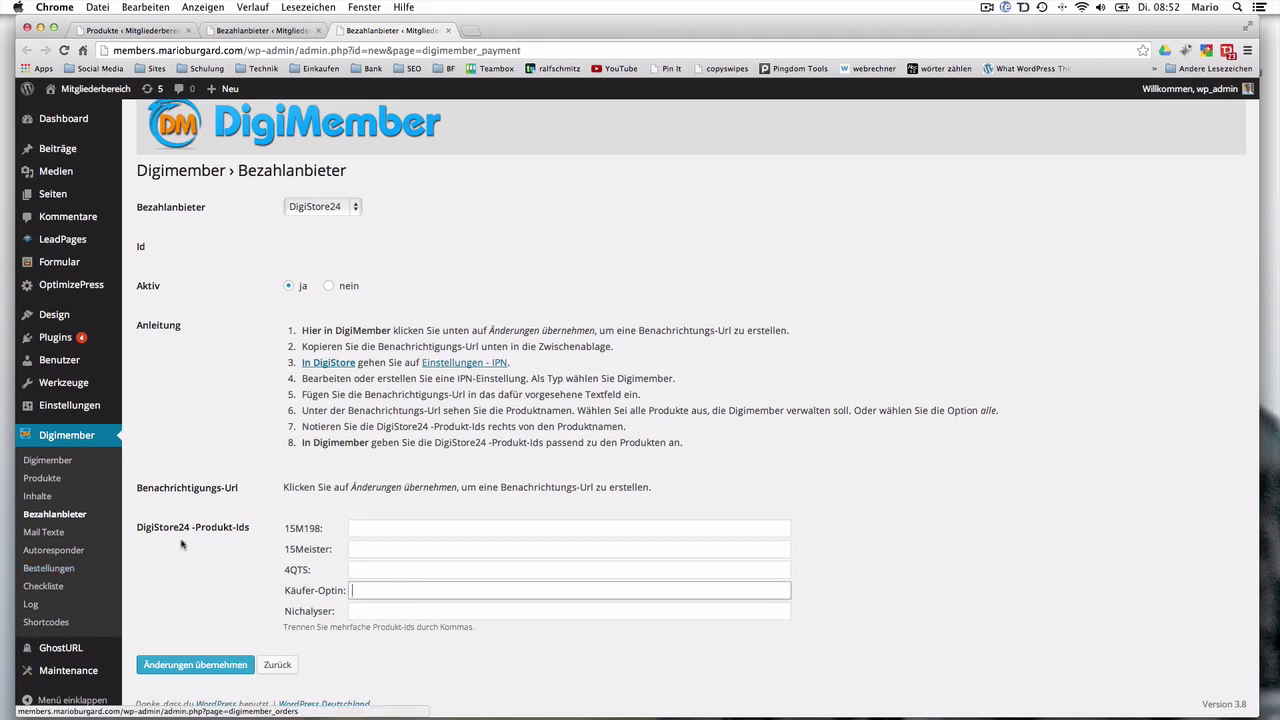
- Open the Mail Texte page and review the 15M198 welcome mail's message text, placeholders and product choices
left_click(40, 531)
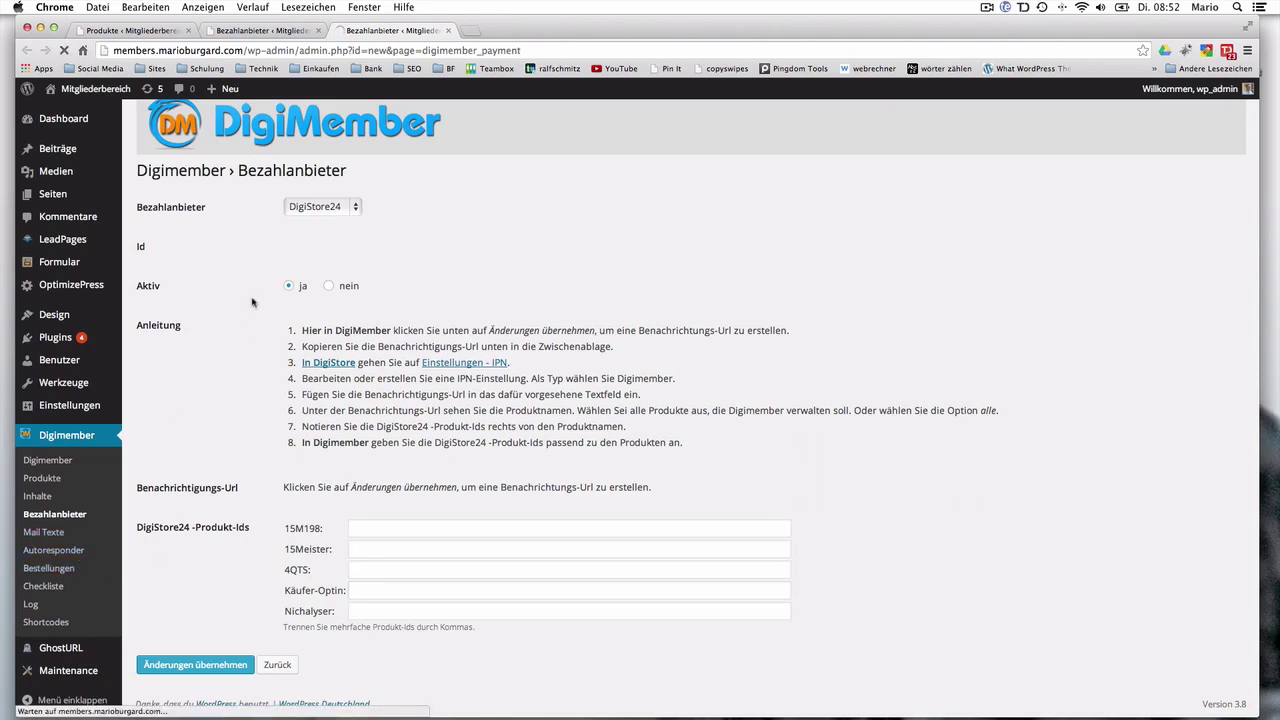
scroll(843, 336, "down", 2)
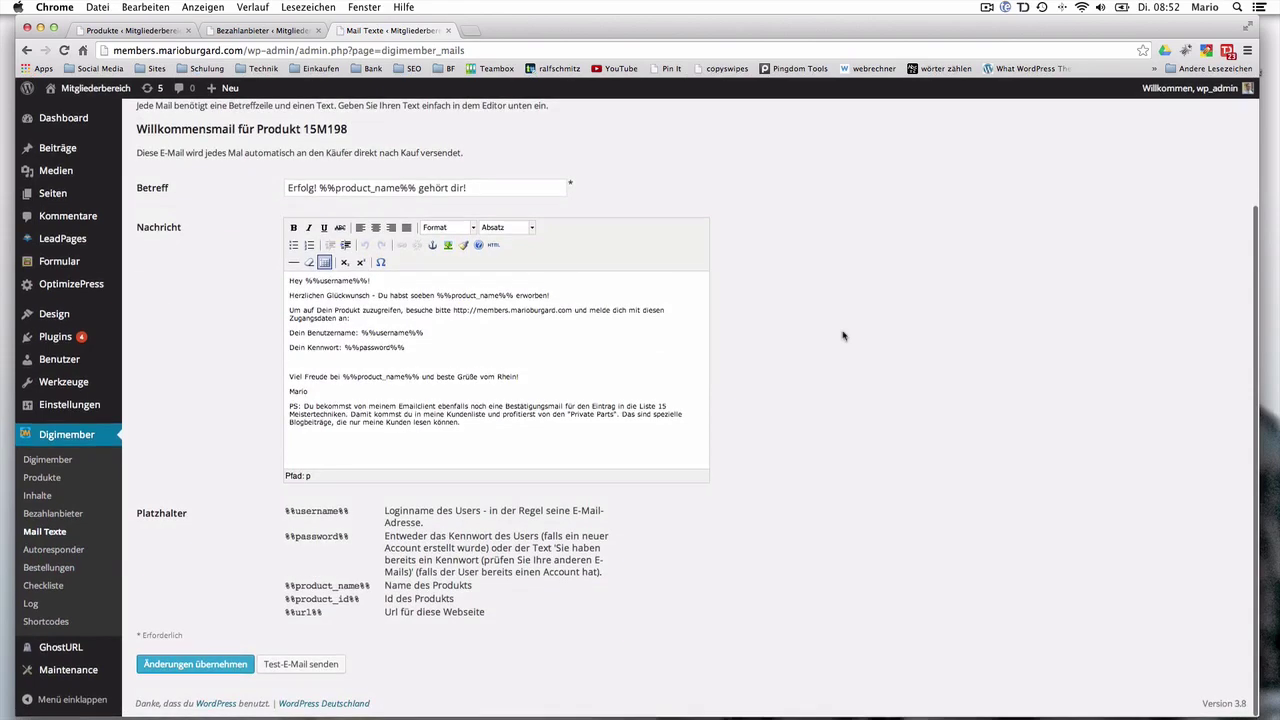
scroll(843, 336, "up", 3)
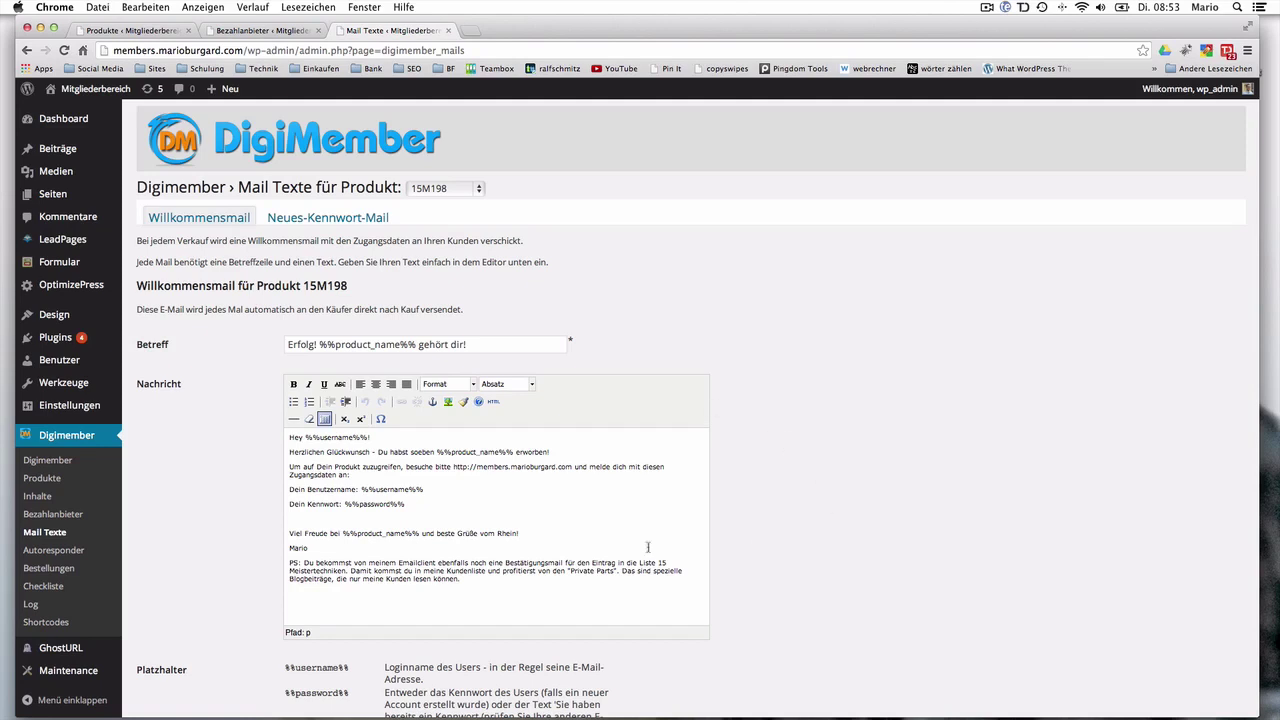
left_click_drag(601, 604, 268, 430)
left_click(259, 512)
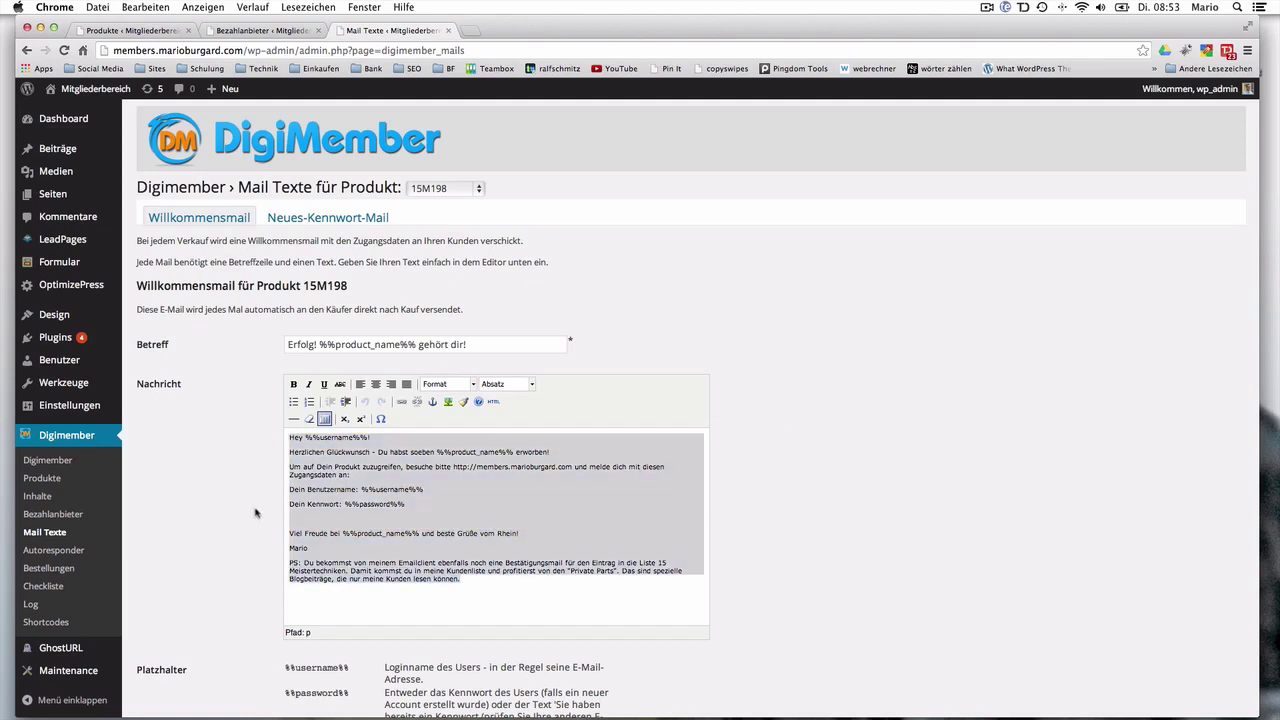
double_click(661, 549)
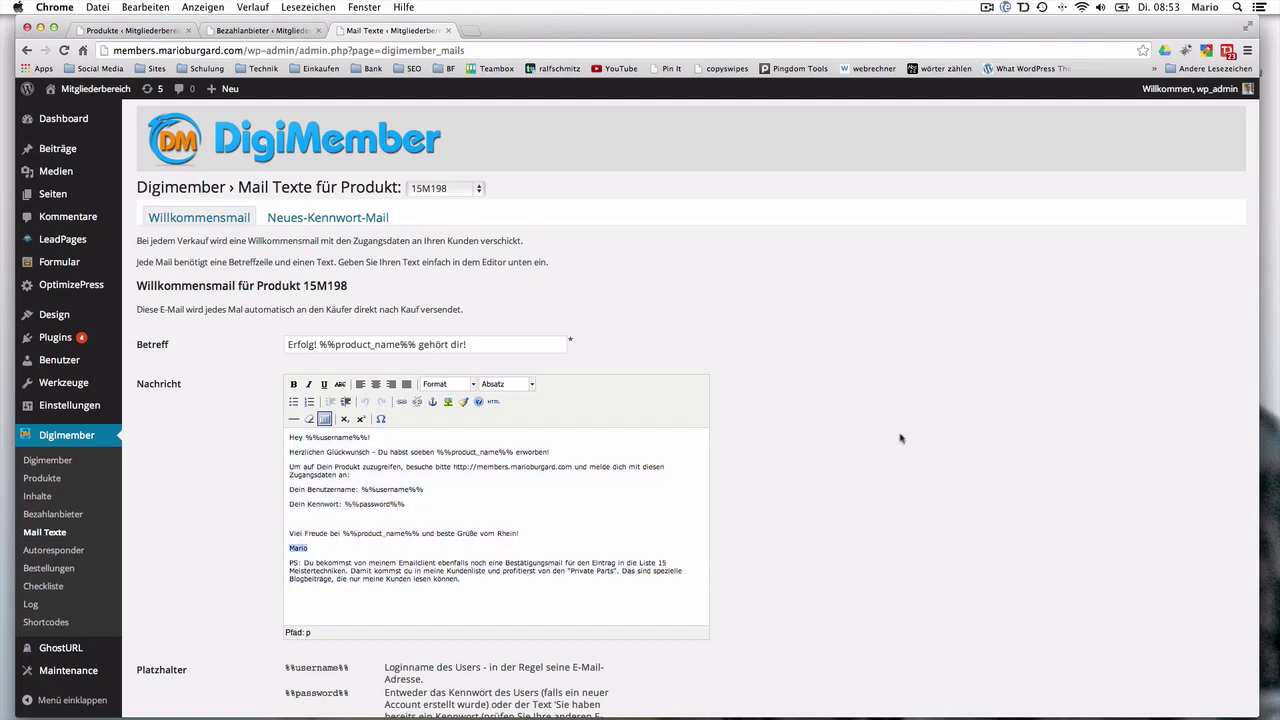
left_click(444, 187)
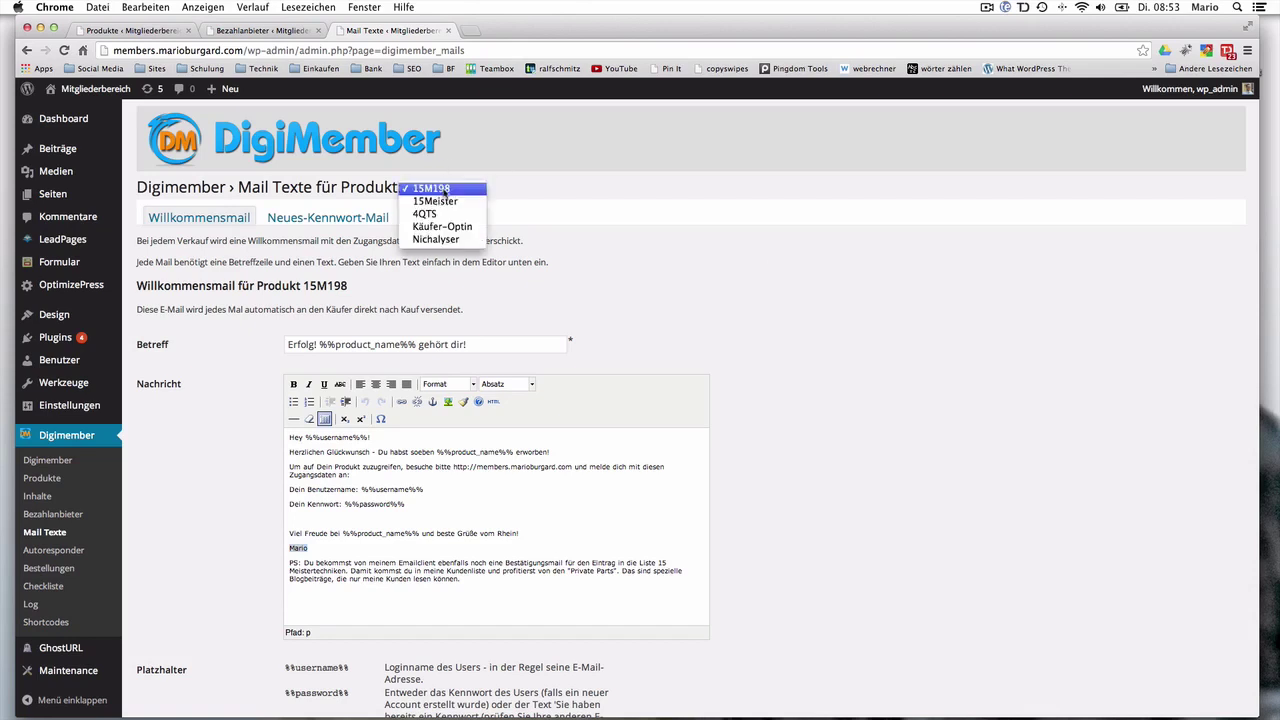
left_click(684, 256)
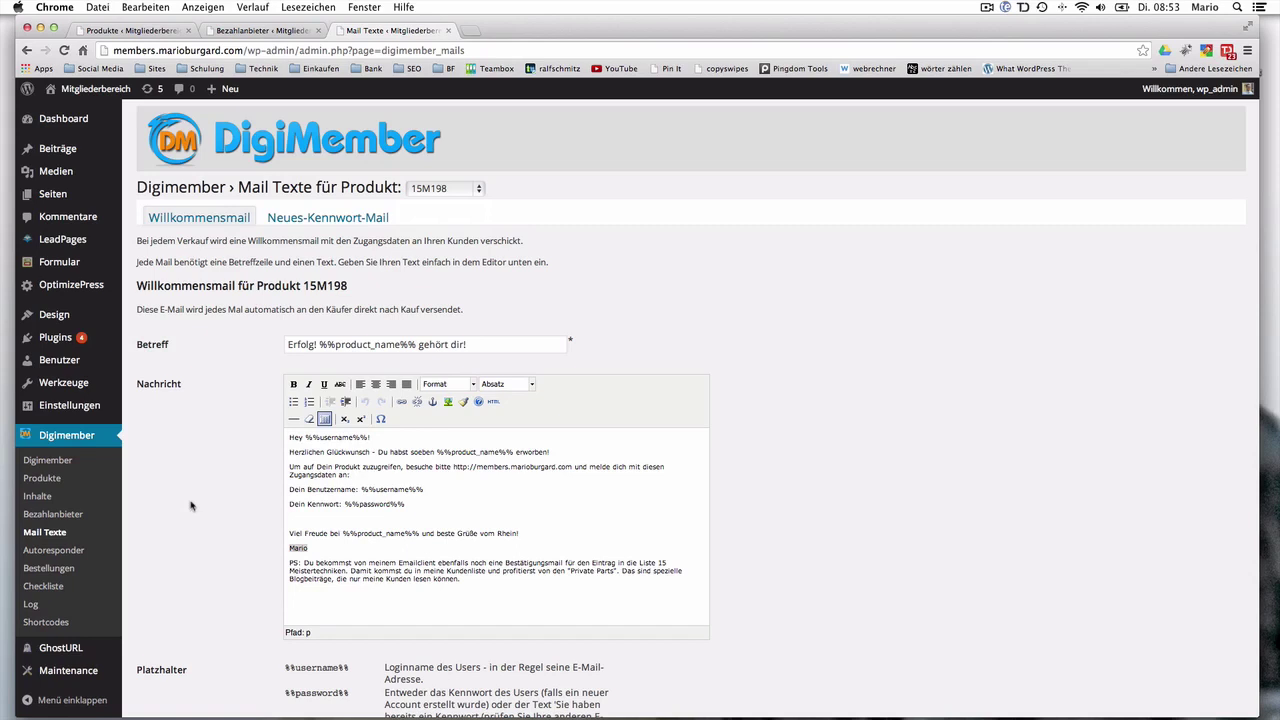
- Open DigiMember's Autoresponder page and bring up the form for creating a new autoresponder in a separate browser tab
left_click(54, 551)
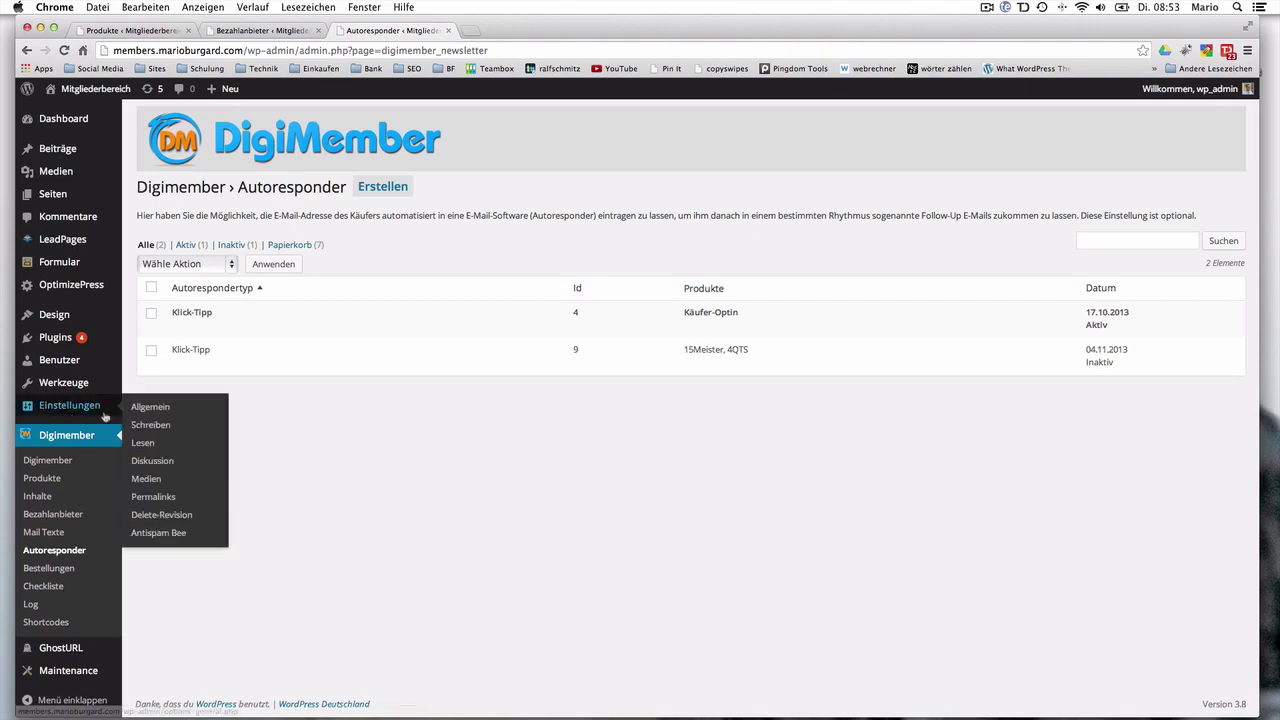
right_click(390, 184)
left_click(400, 197)
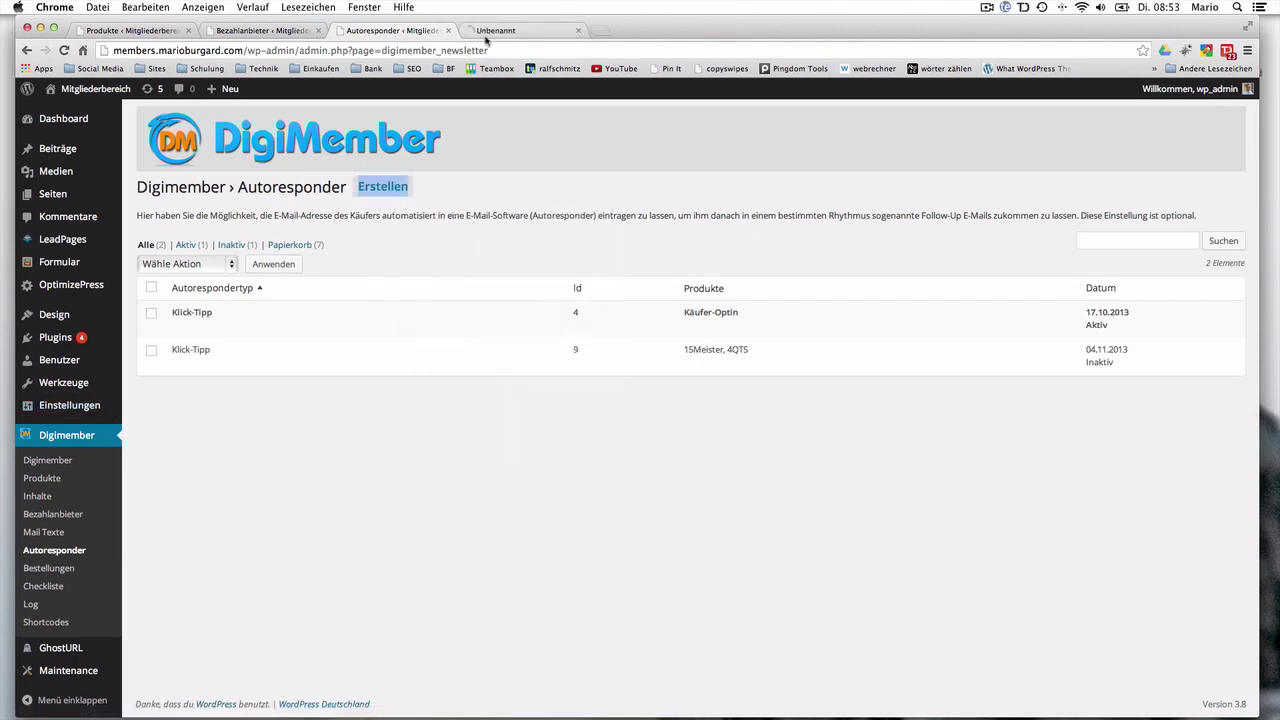
left_click(490, 31)
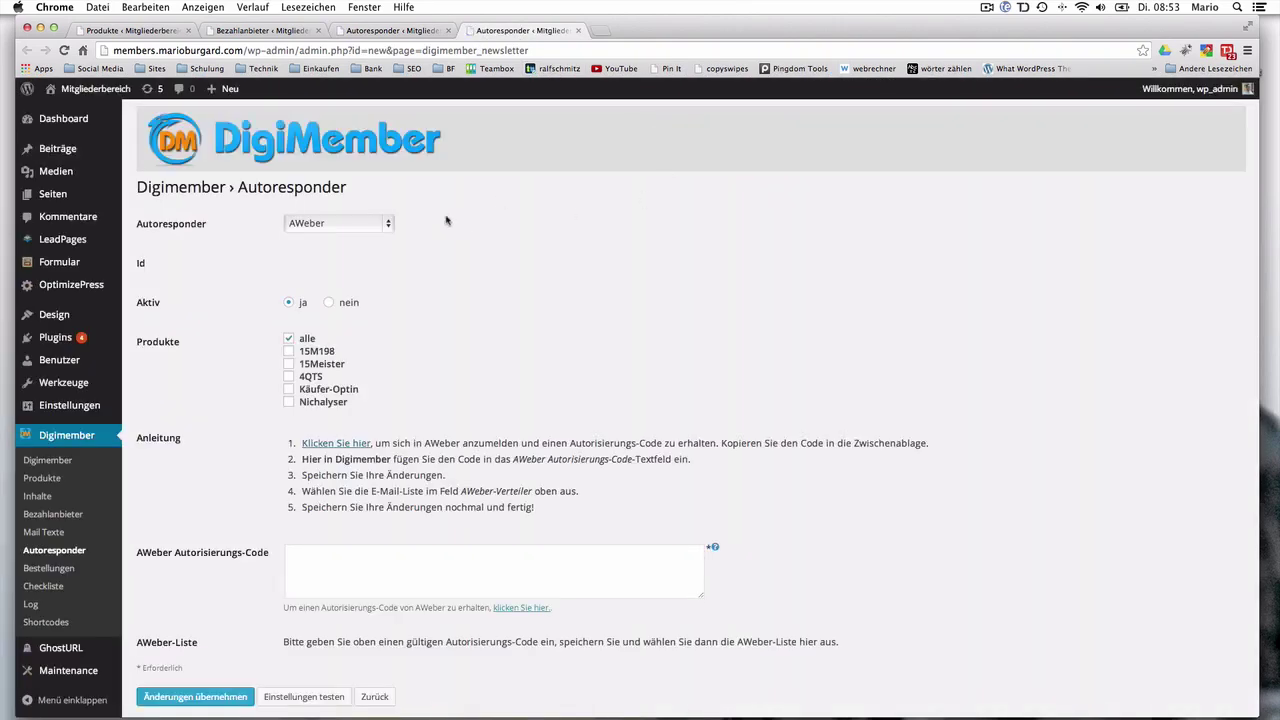
- Examine the available email services for the new autoresponder entry, leaving AWeber selected
left_click(389, 224)
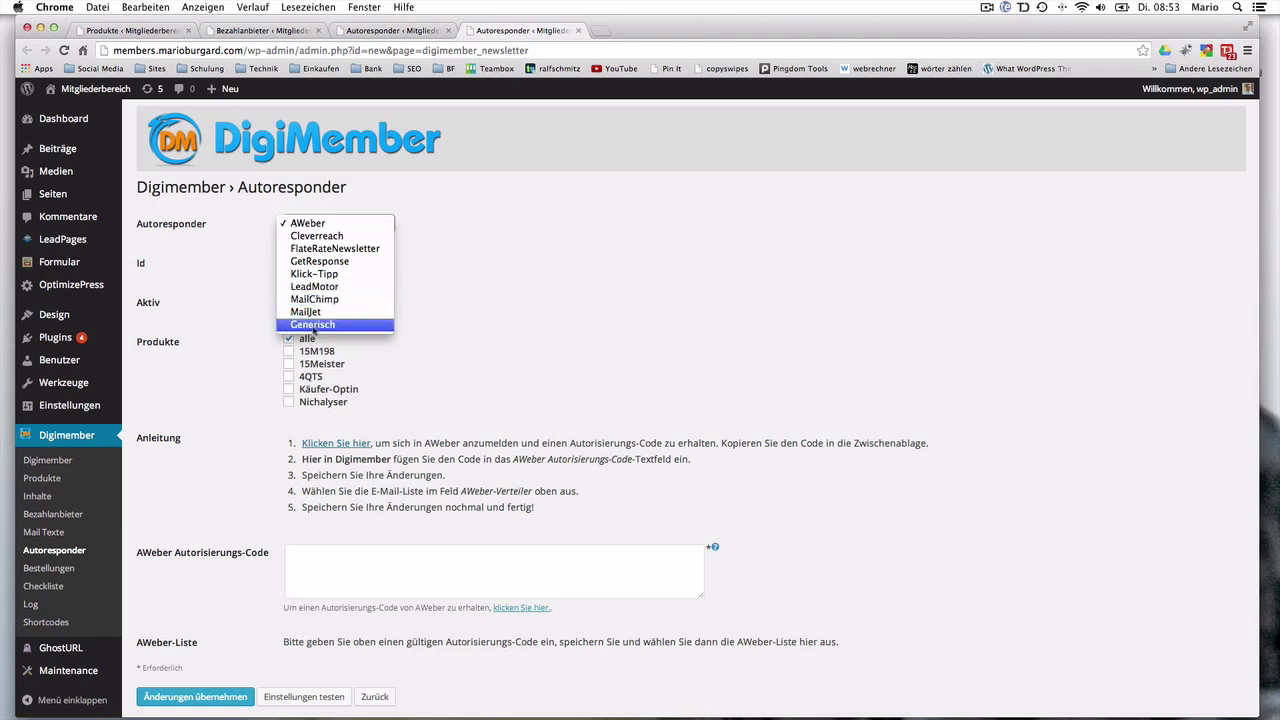
left_click(629, 327)
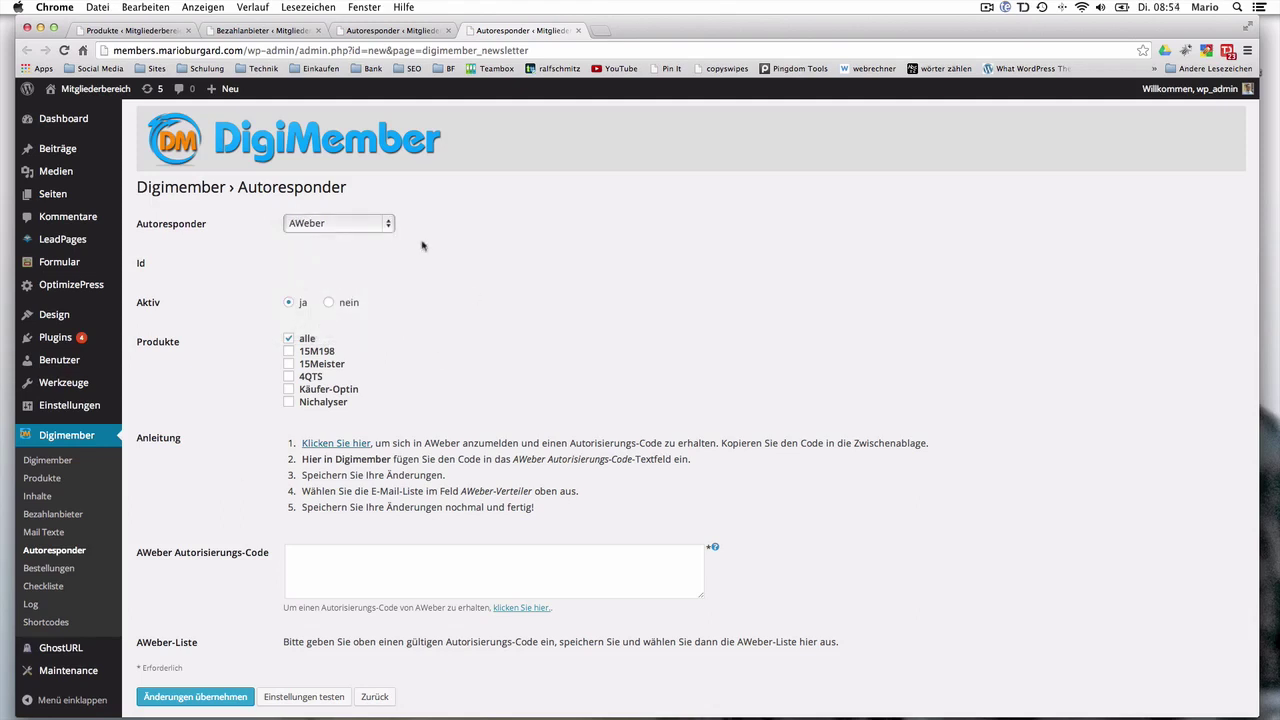
left_click(354, 218)
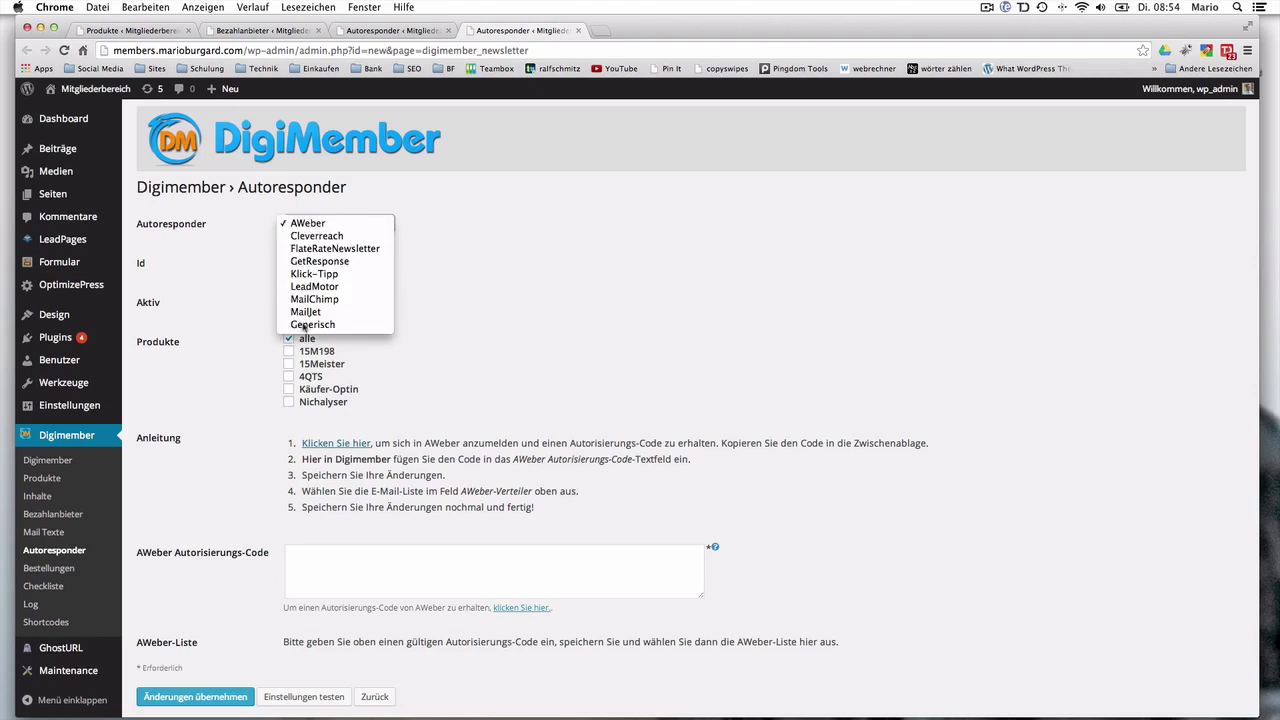
left_click(552, 305)
- Switch the autoresponder to Klick-Tipp and review its setup instructions, distribution email address and subject fields
left_click(354, 224)
left_click(340, 280)
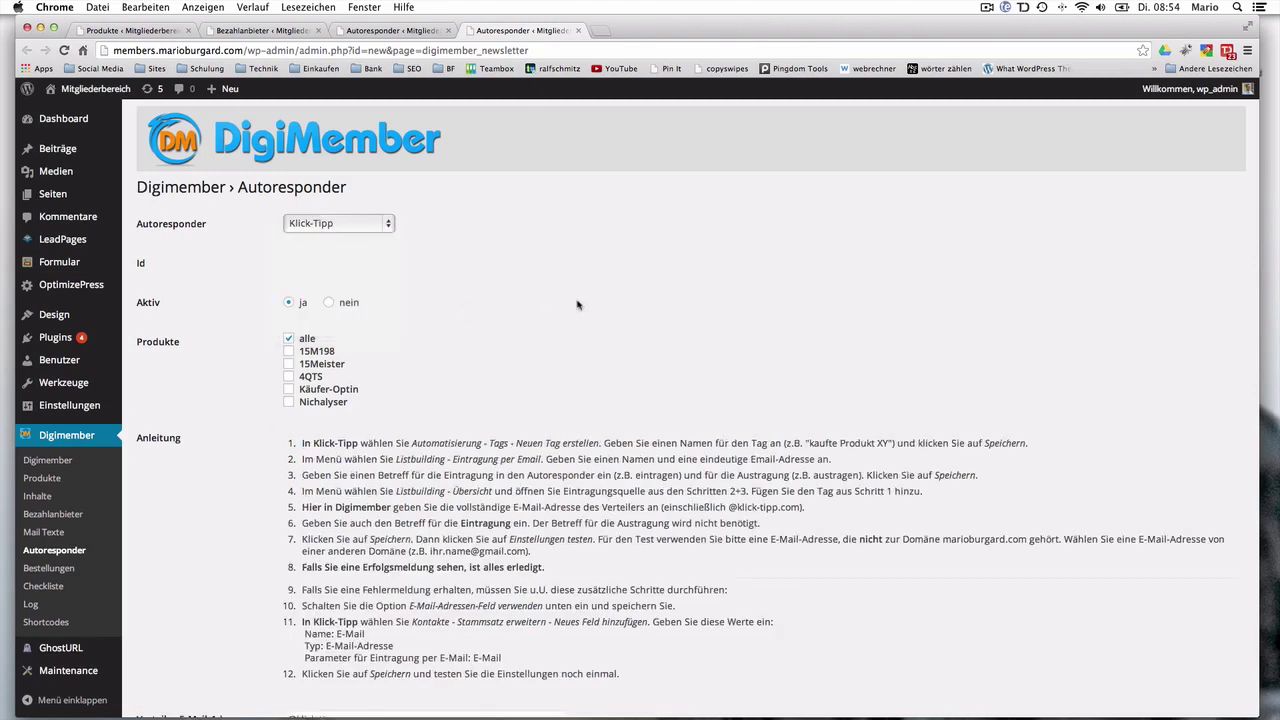
scroll(629, 301, "down", 3)
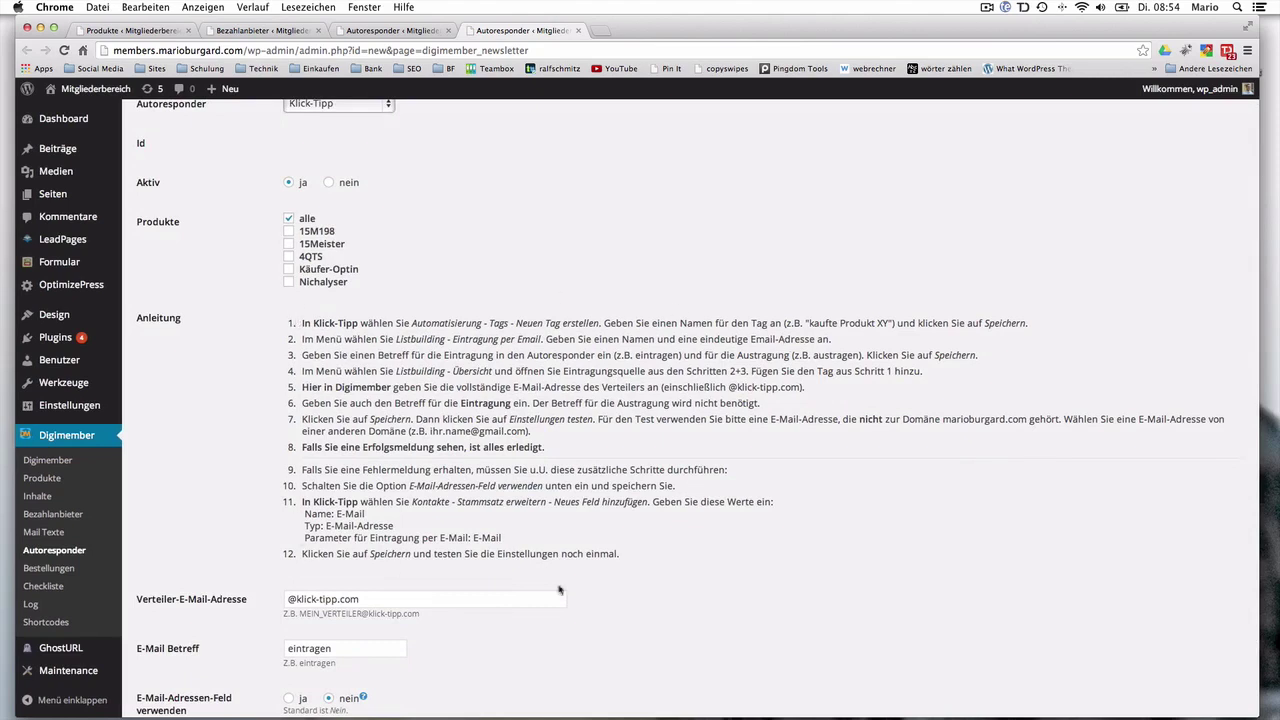
scroll(772, 270, "up", 3)
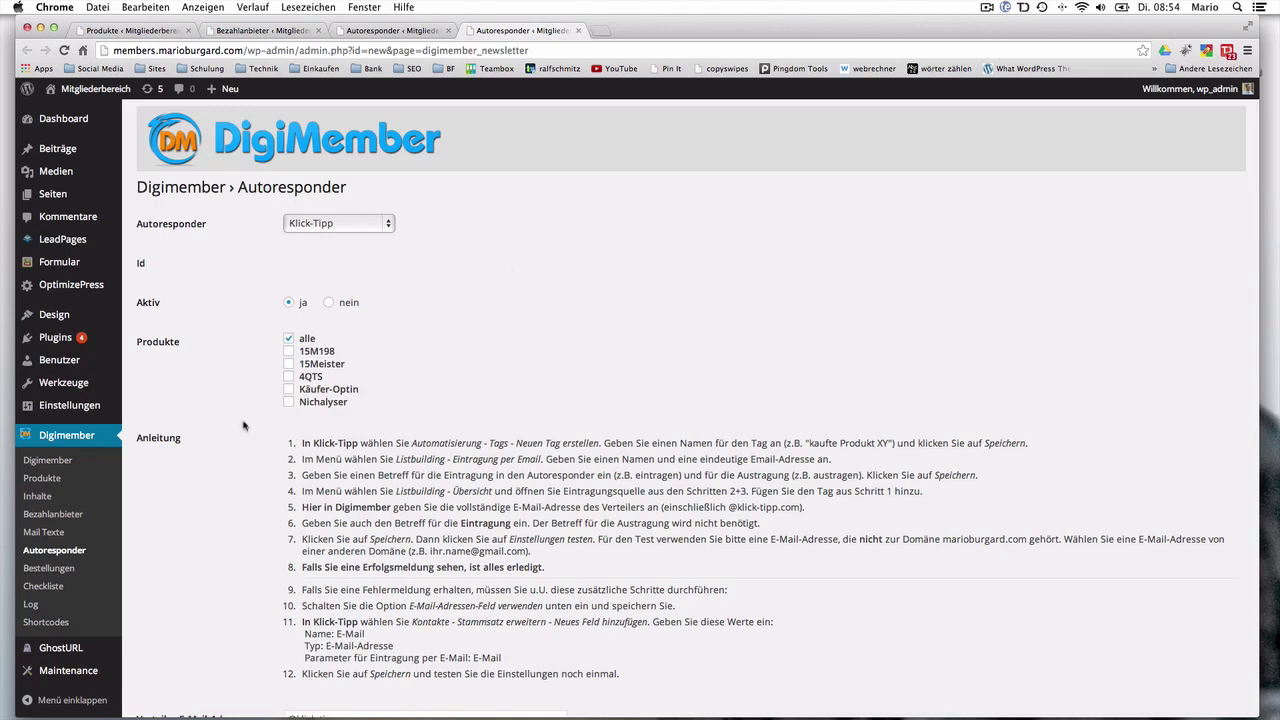
scroll(243, 426, "down", 2)
scroll(243, 426, "down", 3)
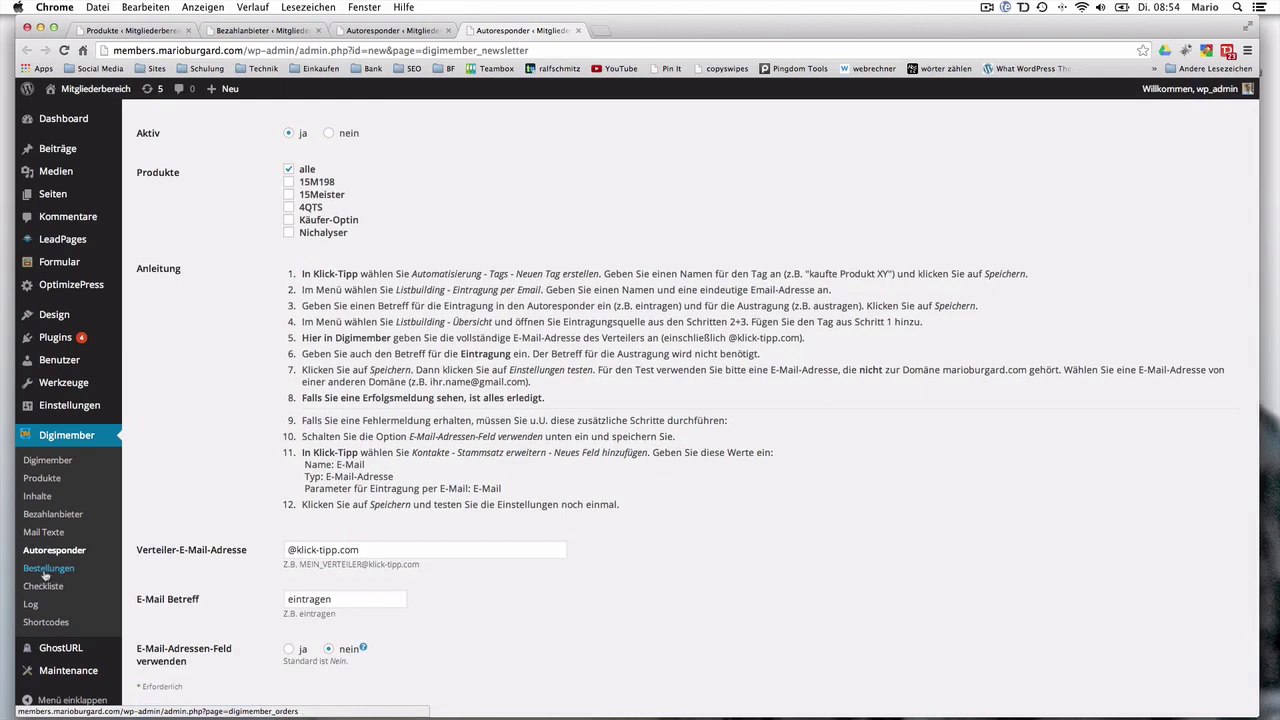
- Open DigiMember's Bestellungen page in the current browser tab
right_click(44, 574)
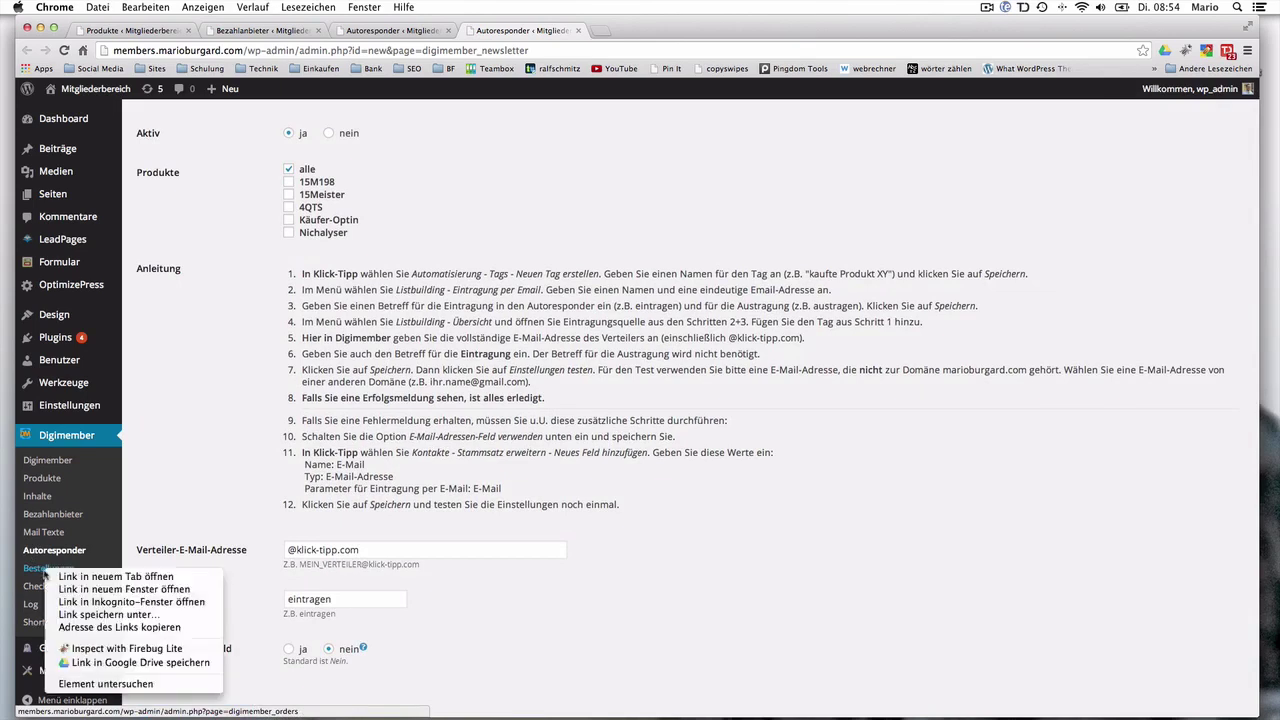
left_click(26, 573)
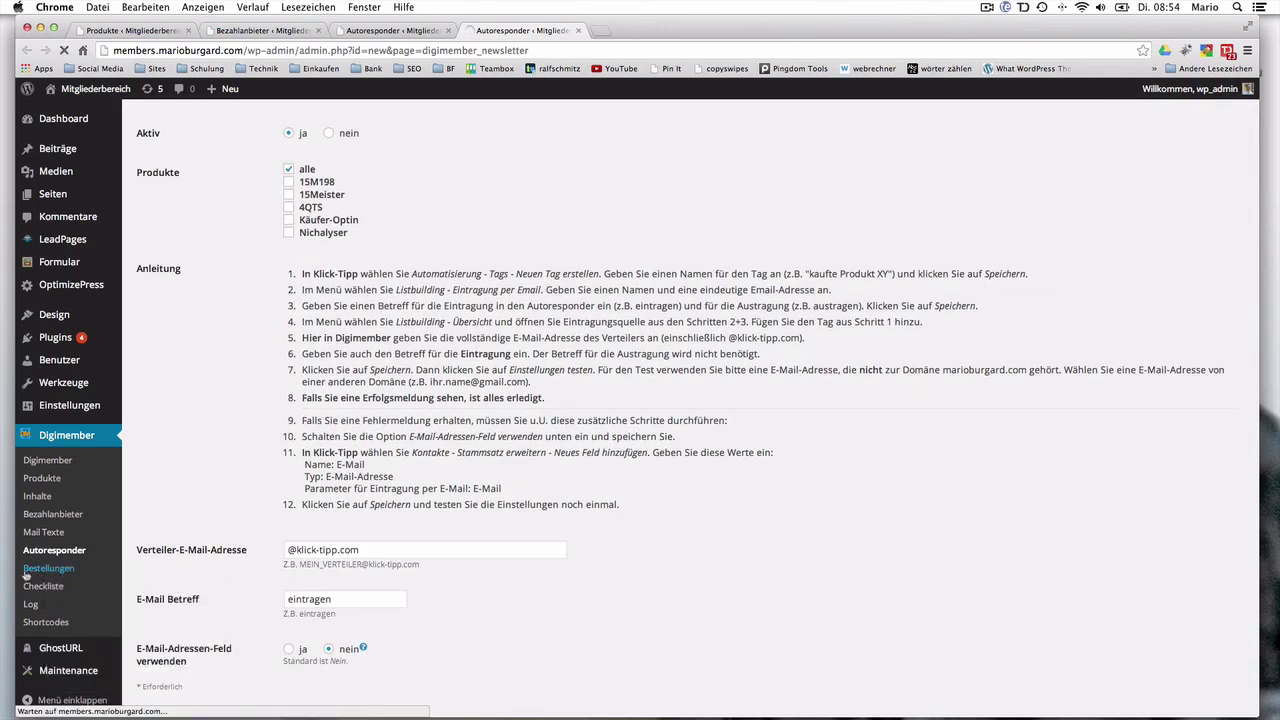